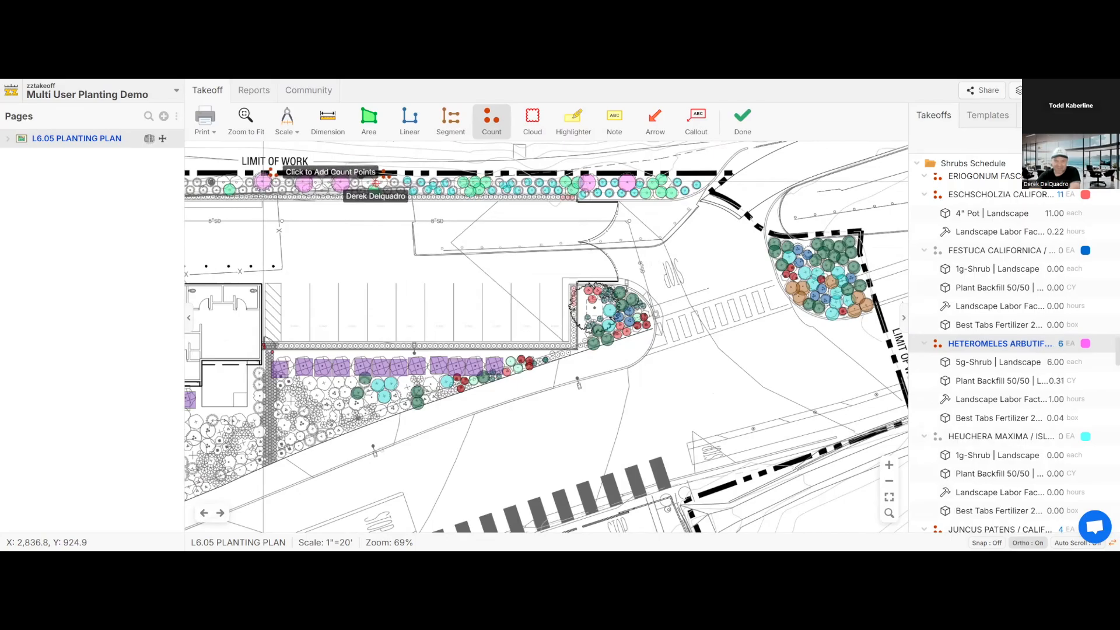
- Finish the Heteromeles count and resume the Eschscholzia californica count at the west edge of the parking island
left_click(743, 120)
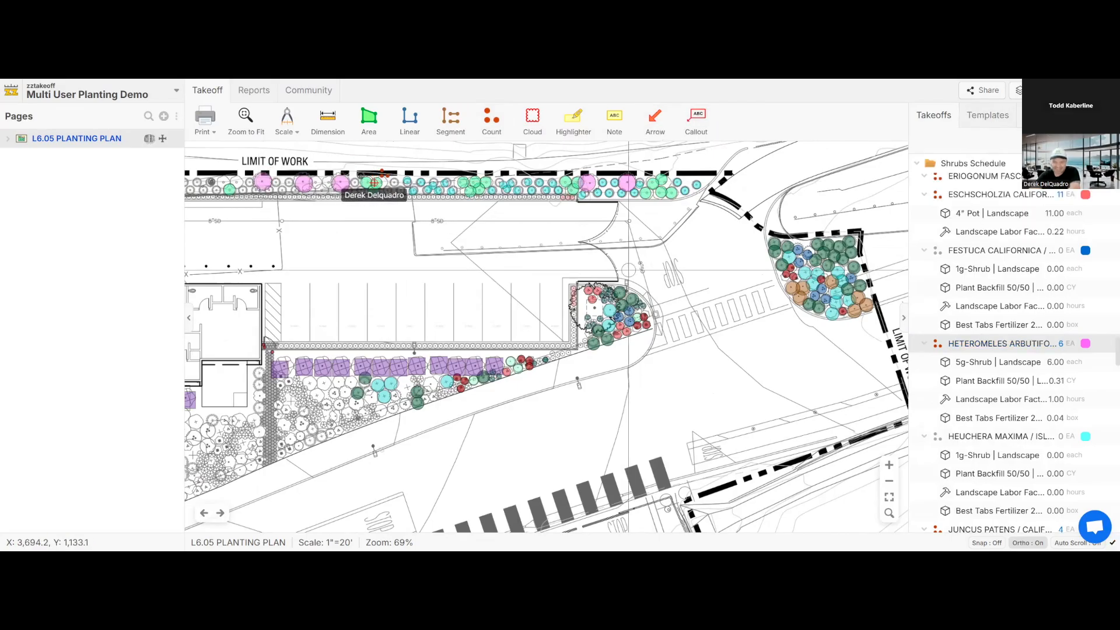
scroll(390, 190, "up", 3)
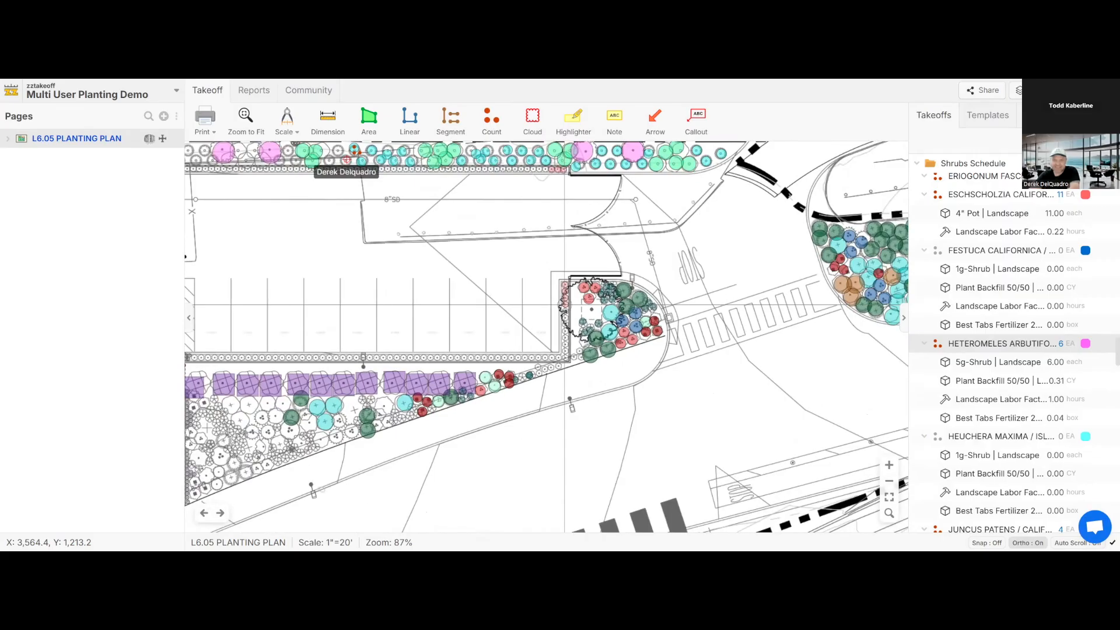
left_click(567, 308)
key("m")
left_click(566, 310)
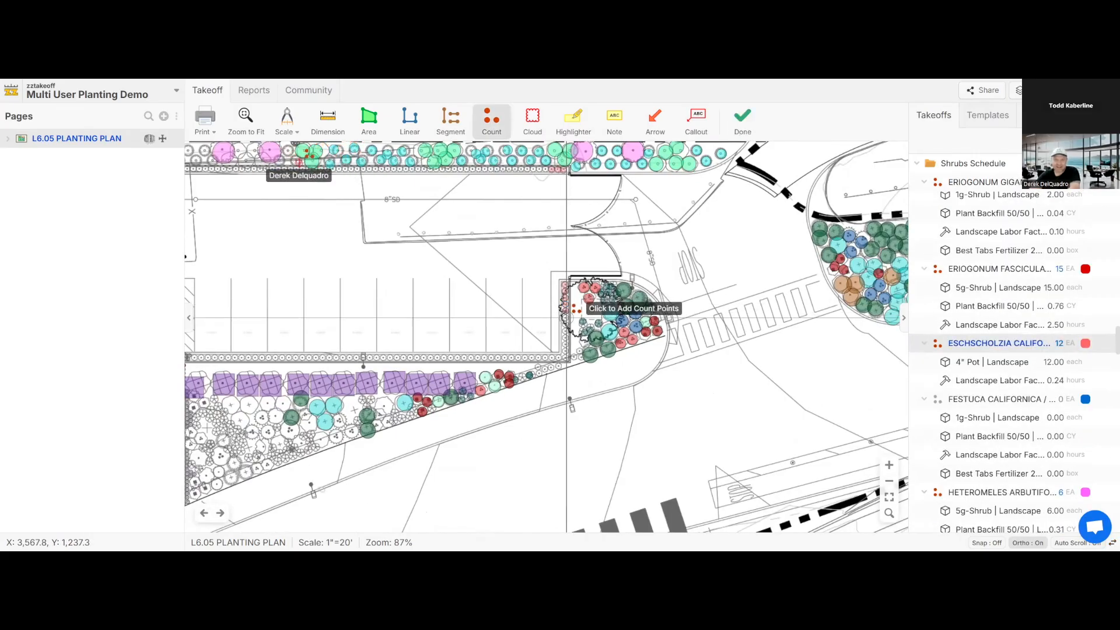
- Add four more Eschscholzia californica count points down the plant column on the parking island's west edge
scroll(566, 314, "up", 10)
left_click(551, 280)
left_click(545, 361)
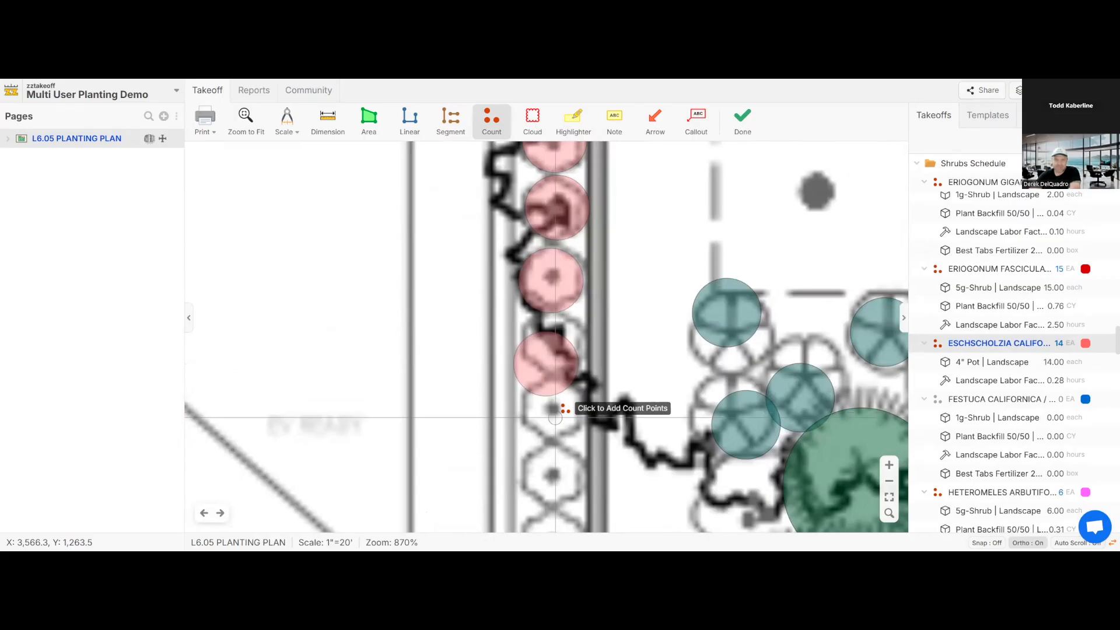
scroll(545, 413, "down", 1)
left_click(549, 413)
left_click(552, 471)
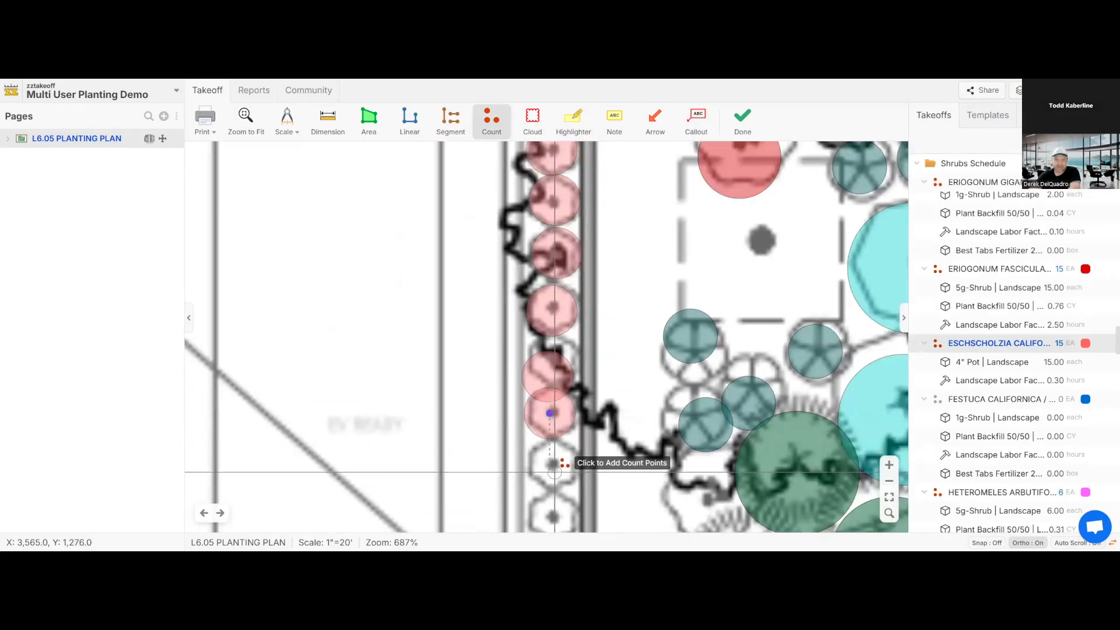
- Count the three remaining Eschscholzia californica plants at the lower end of the island's west column
scroll(555, 464, "down", 10)
scroll(544, 377, "down", 2)
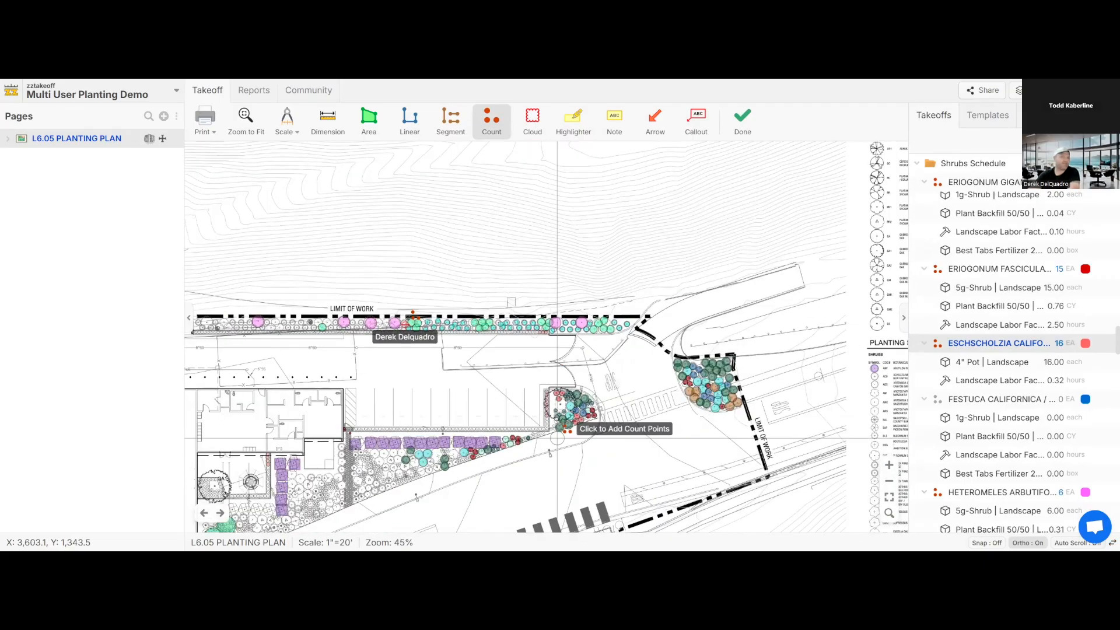
scroll(543, 412, "up", 2)
left_click(540, 413)
left_click(540, 419)
left_click(540, 423)
- Add three Eschscholzia californica count points at the parking island's southwest corner and finish the count
scroll(541, 424, "up", 4)
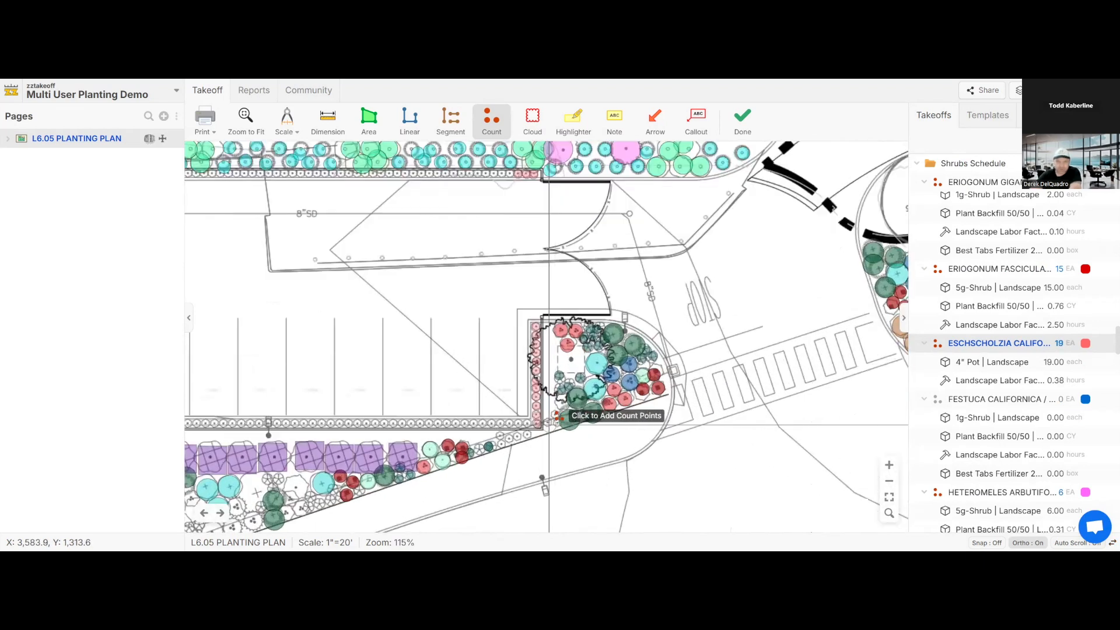
left_click(555, 415)
left_click(557, 413)
left_click(556, 429)
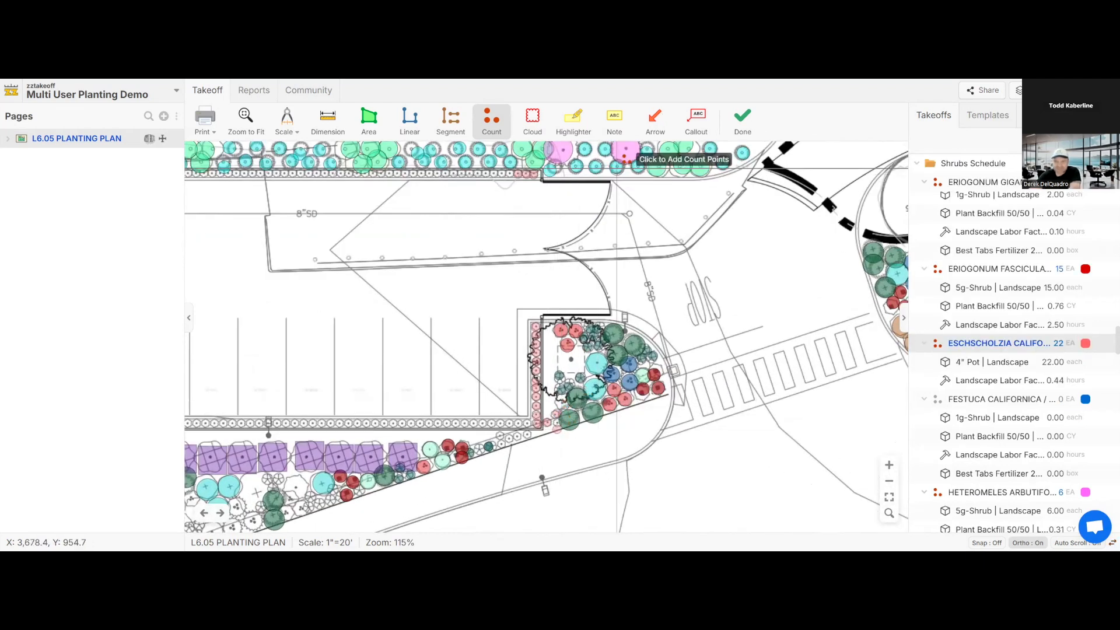
left_click(743, 120)
- Check which takeoff item the light green marker on the east side of the parking island belongs to
scroll(592, 403, "up", 2)
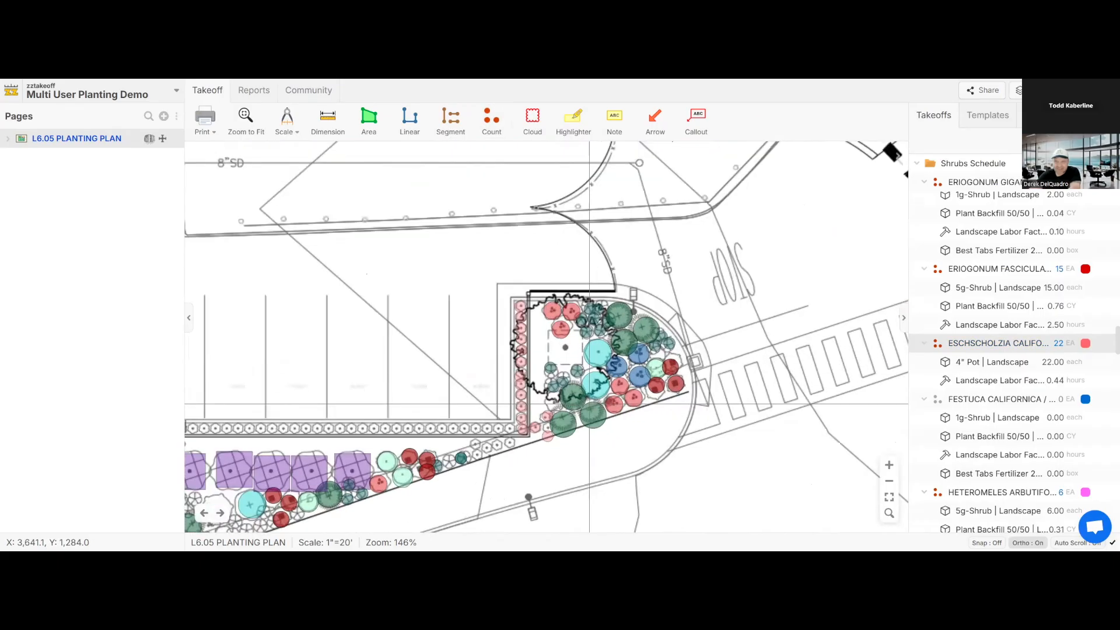
left_click(655, 368)
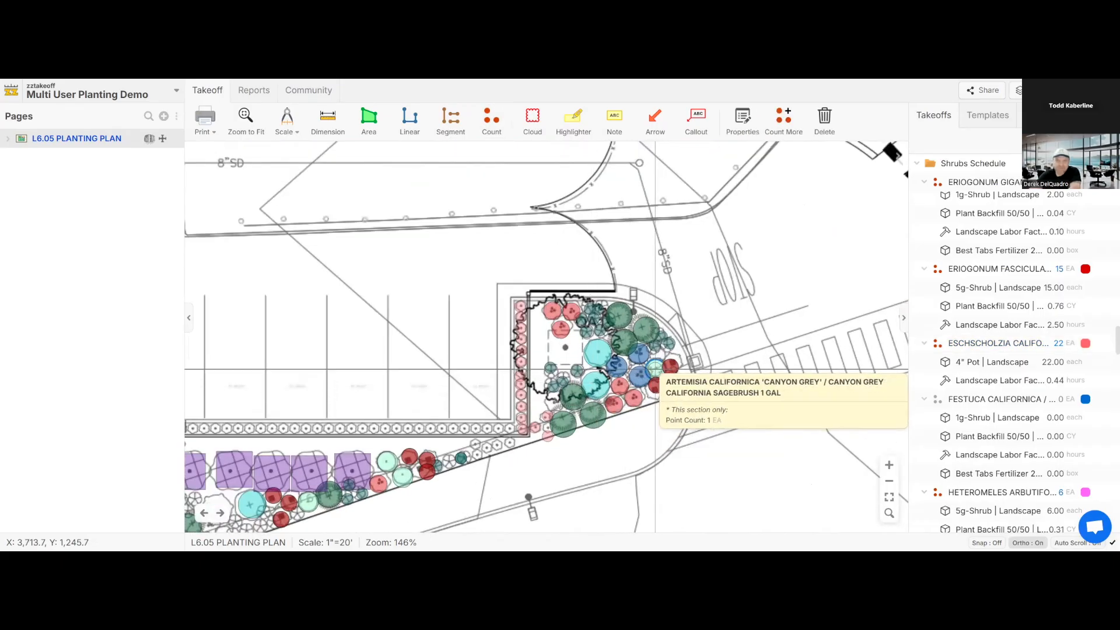
scroll(579, 400, "up", 8)
scroll(571, 403, "down", 8)
left_click(600, 306)
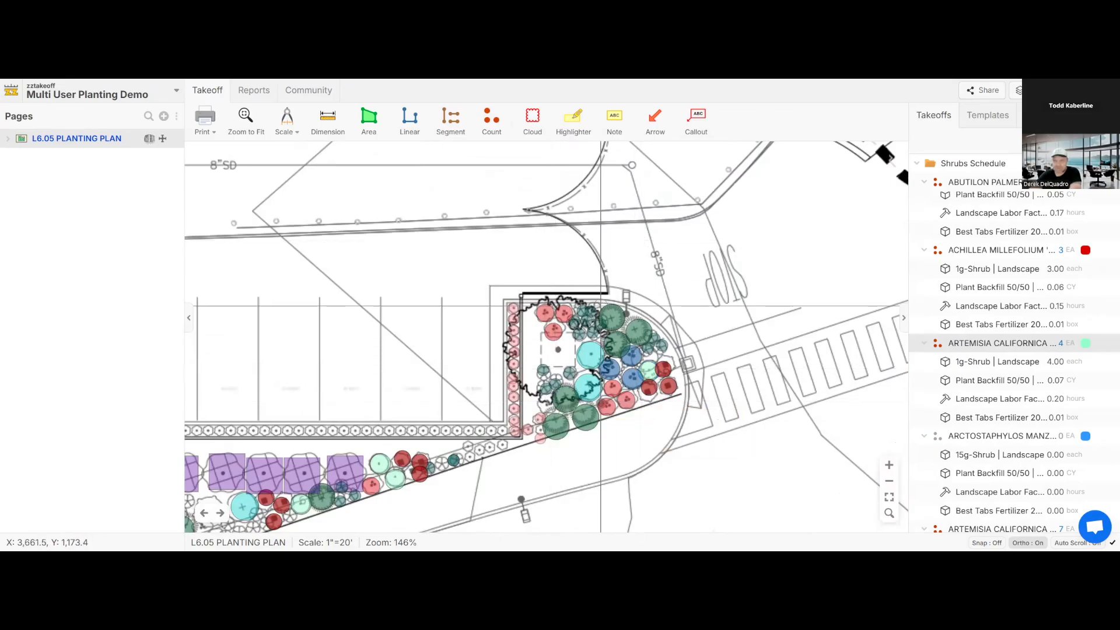
scroll(607, 309, "down", 4)
scroll(608, 310, "up", 2)
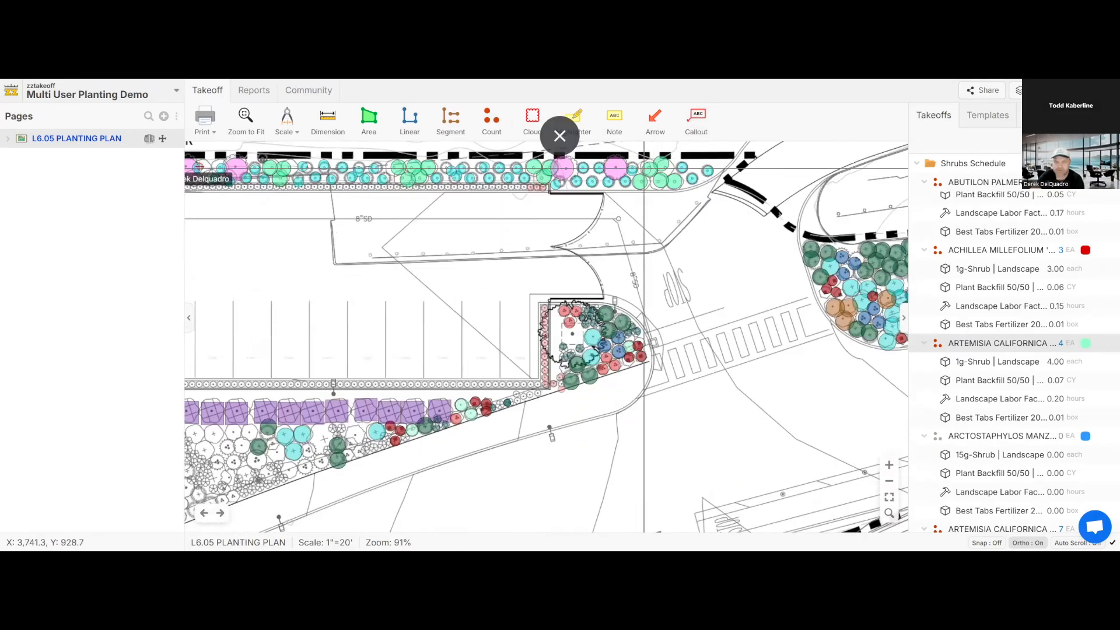
- Resume the Eschscholzia californica count and mark the bottom row of the northern planting strip, working west from the parking island
left_click(531, 188)
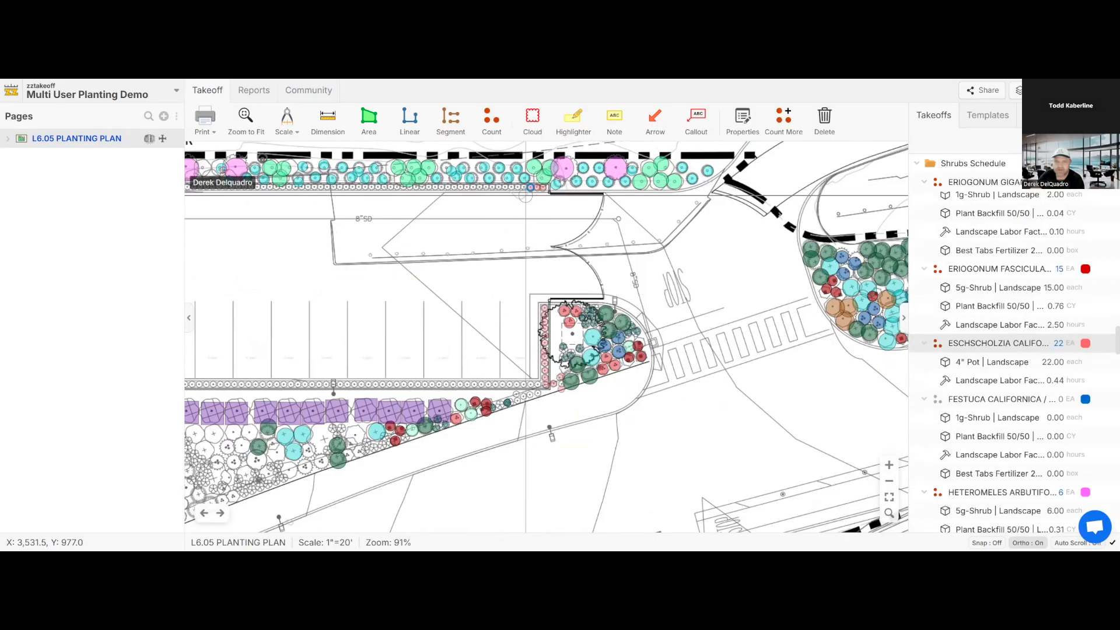
key("c")
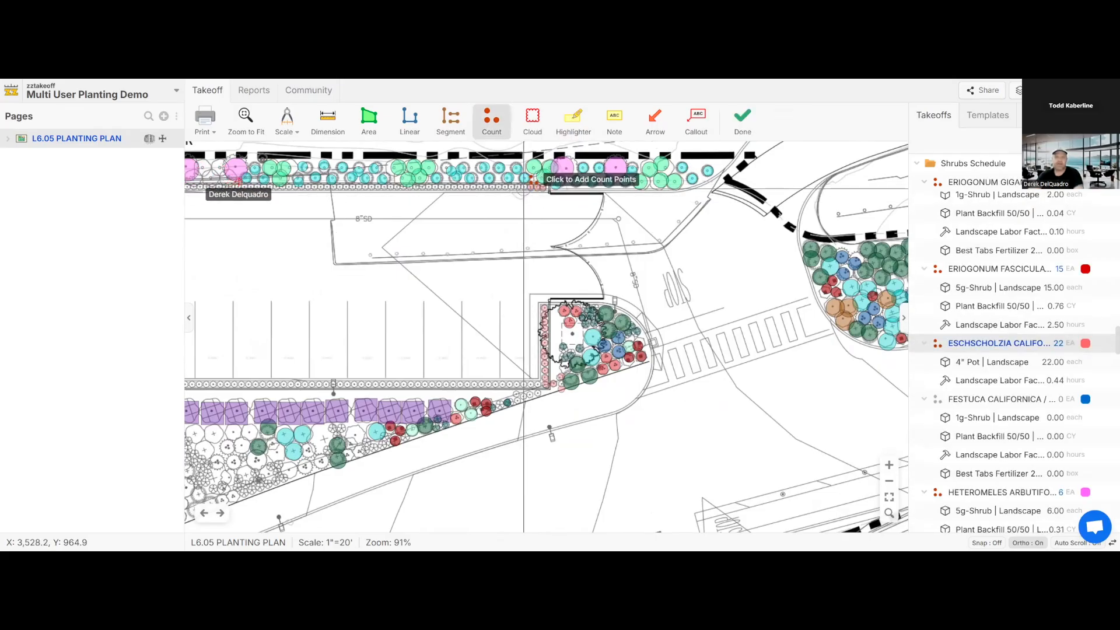
left_click(519, 187)
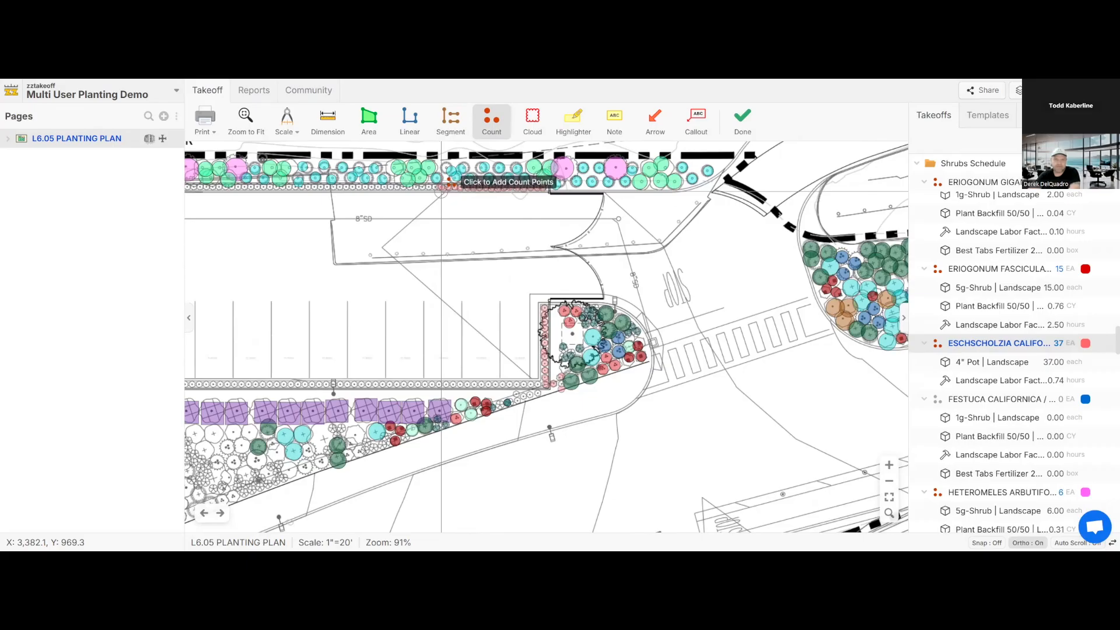
scroll(442, 187, "up", 2)
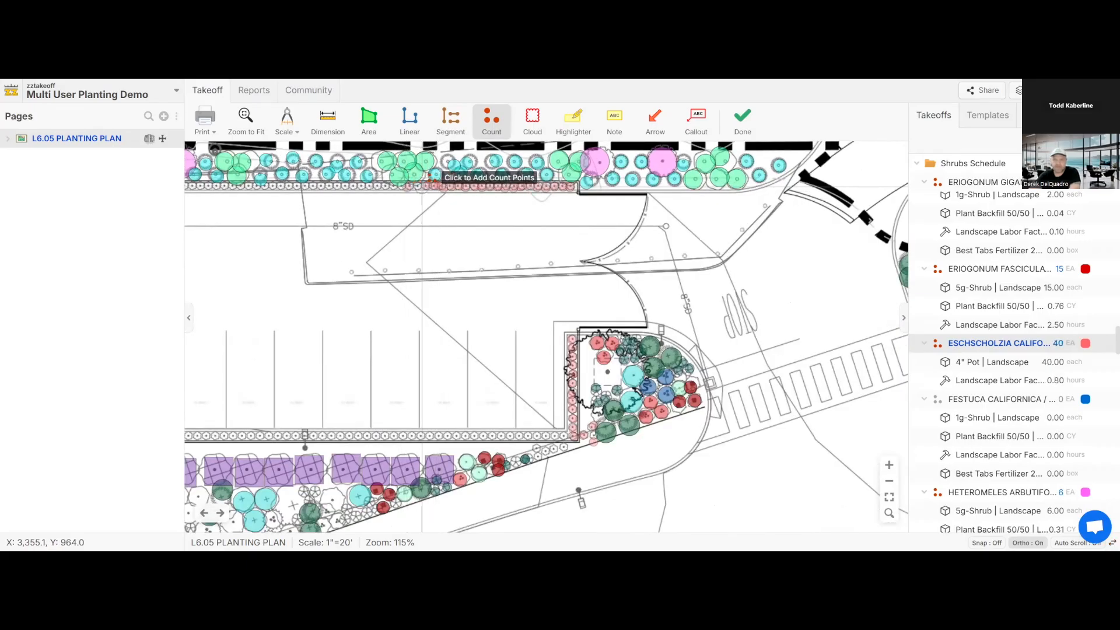
scroll(418, 178, "down", 5)
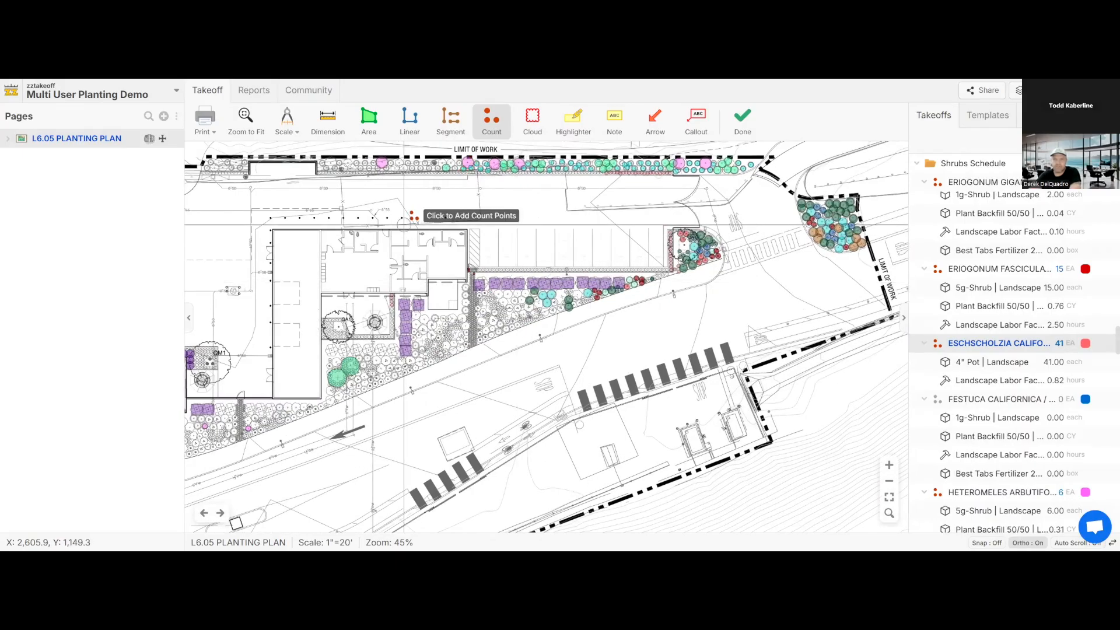
- Count the Eschscholzia californica plants in the northern strip's bottom row above the building, then finish the count
scroll(404, 225, "up", 2)
left_click_drag(403, 225, 447, 275)
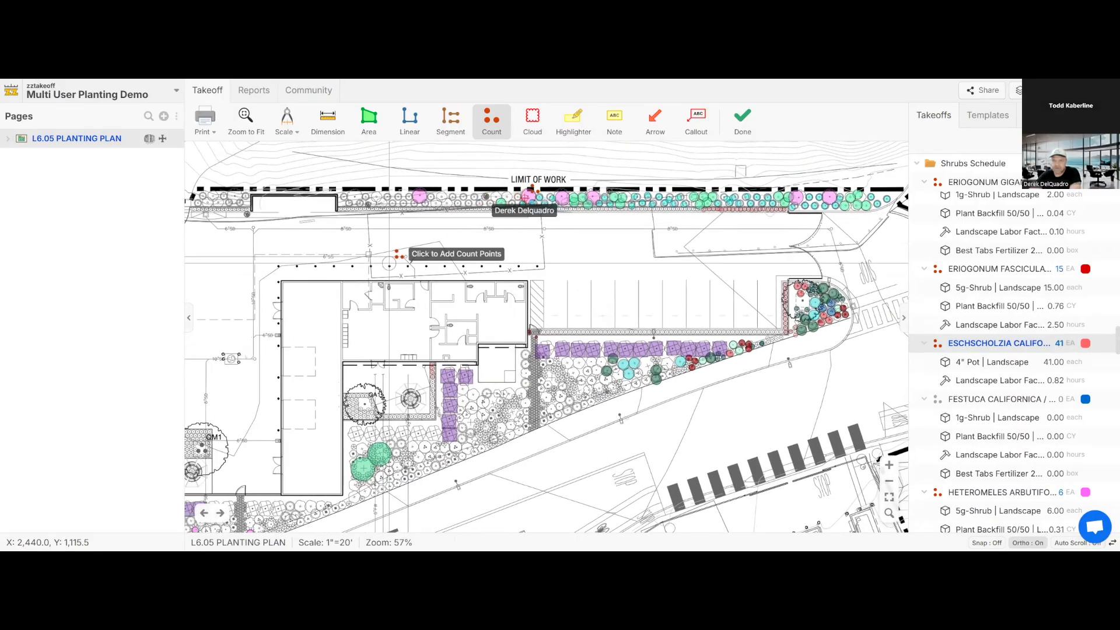
scroll(337, 209, "up", 1)
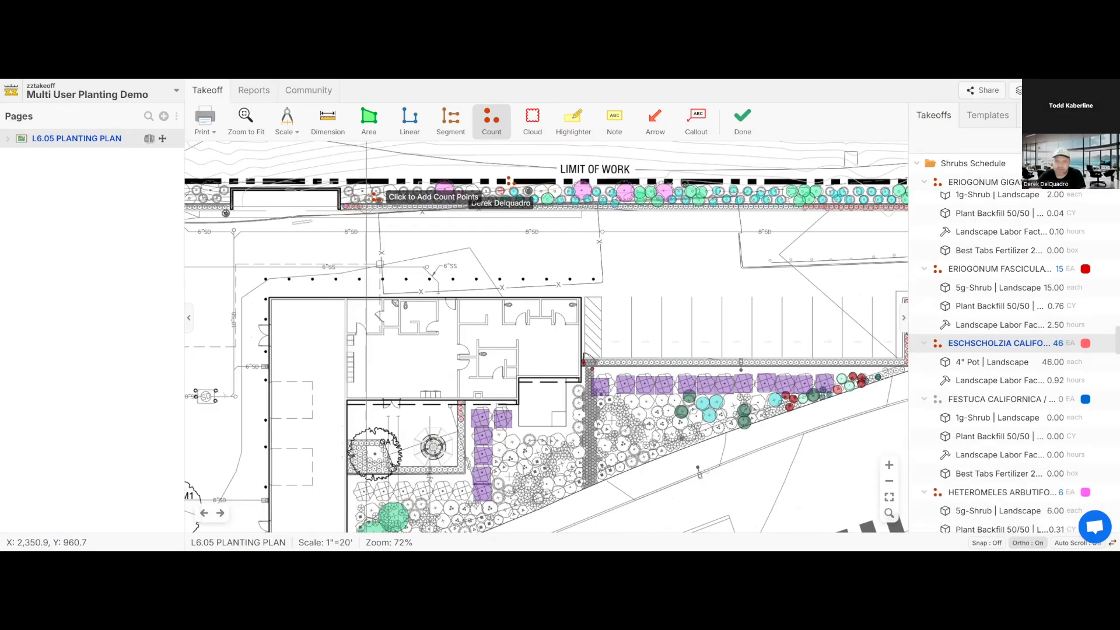
scroll(380, 199, "up", 1)
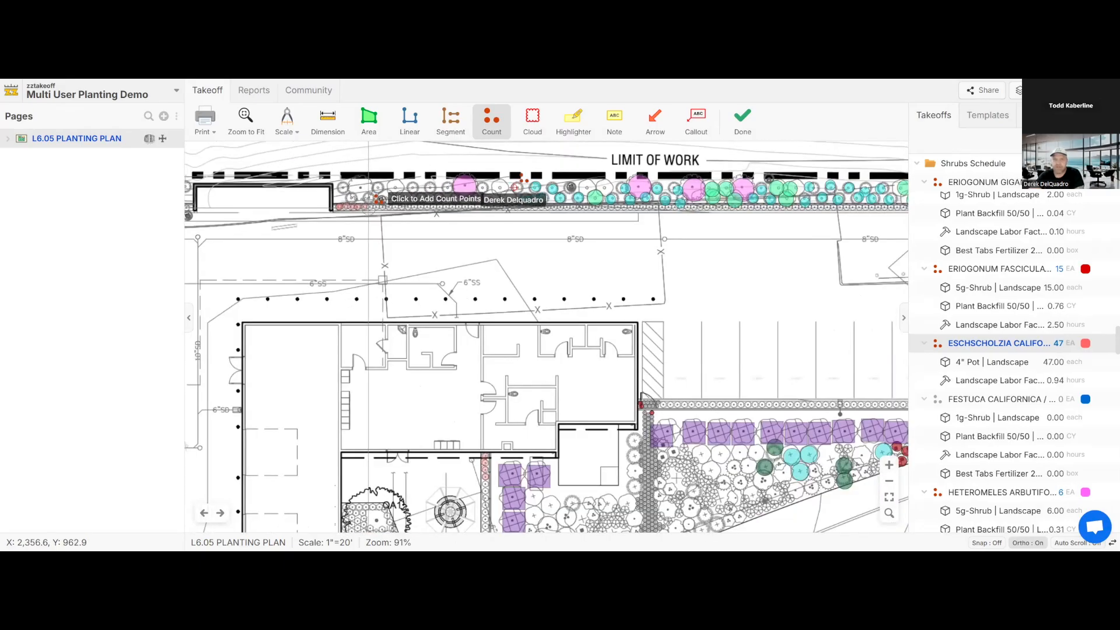
scroll(379, 199, "up", 1)
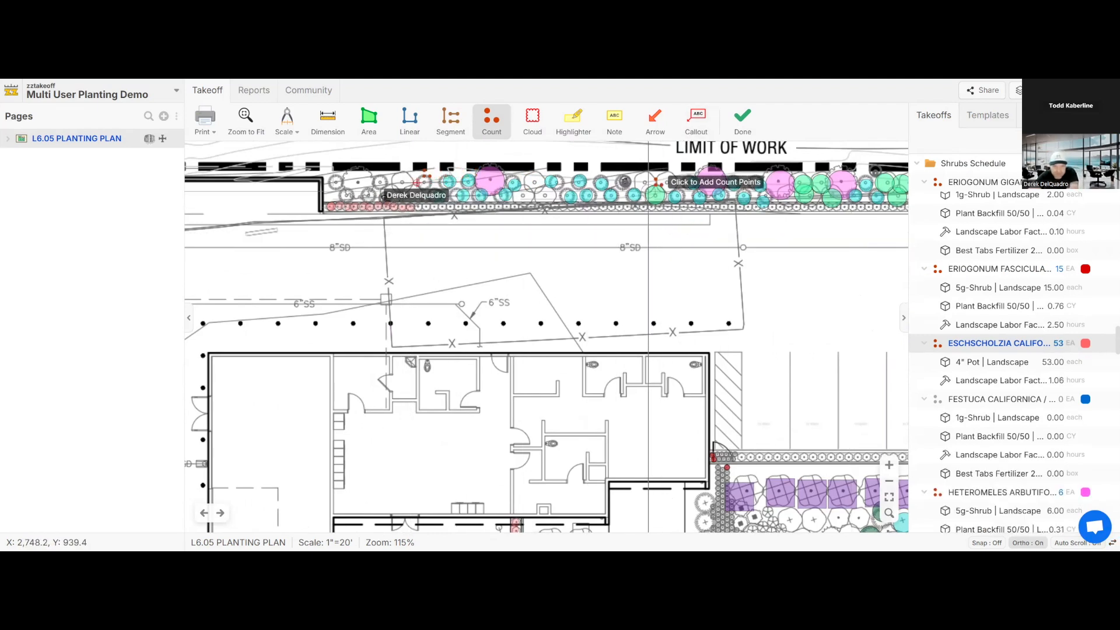
left_click(742, 122)
- Resume the 5g Eriogonum fasciculatum count and mark its uncounted shrubs in the northern strip above the building
left_click(804, 183)
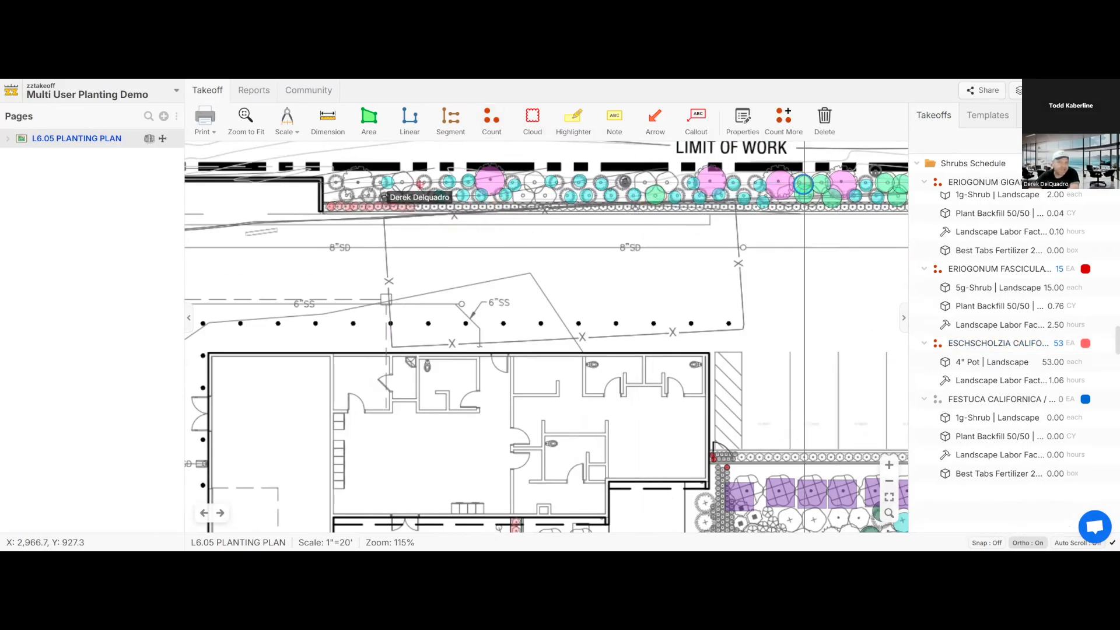
key("c")
left_click(649, 183)
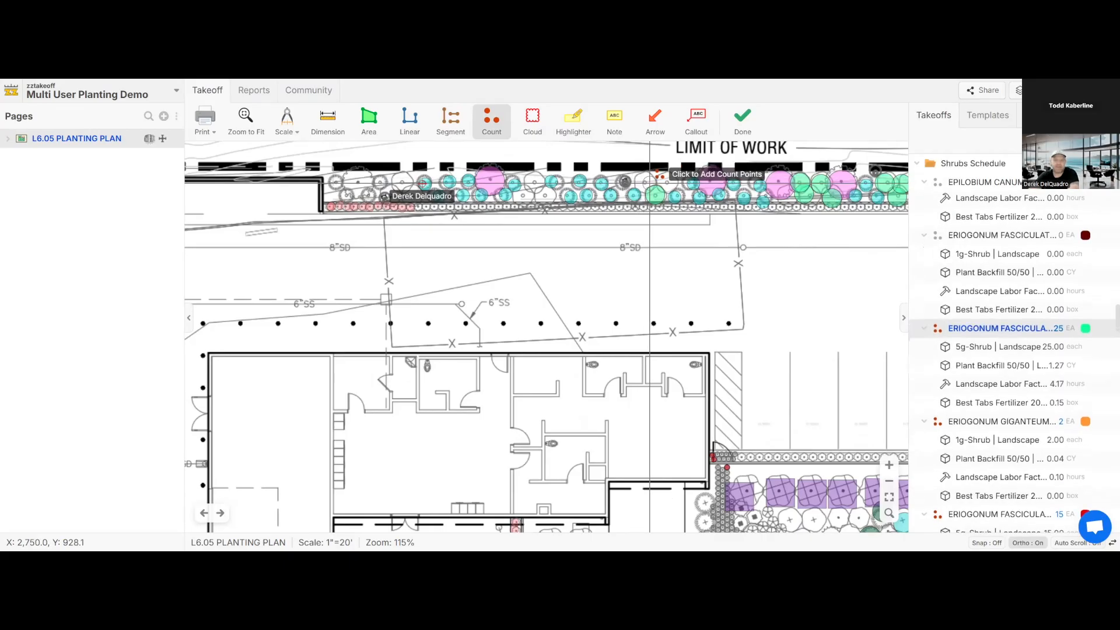
left_click(673, 184)
left_click(551, 181)
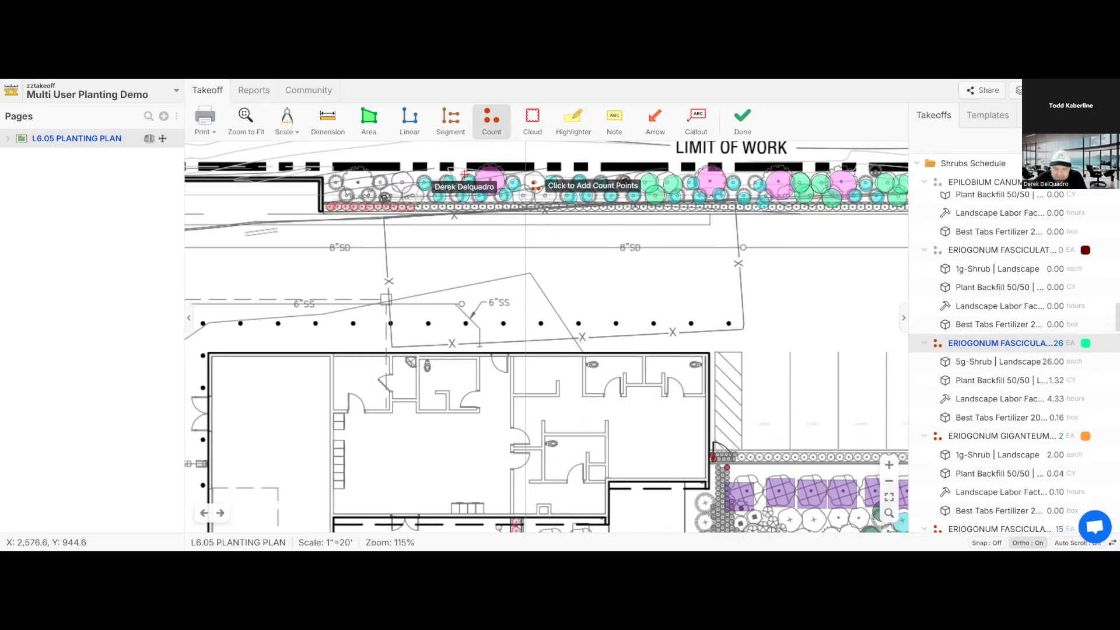
left_click(537, 184)
left_click(547, 200)
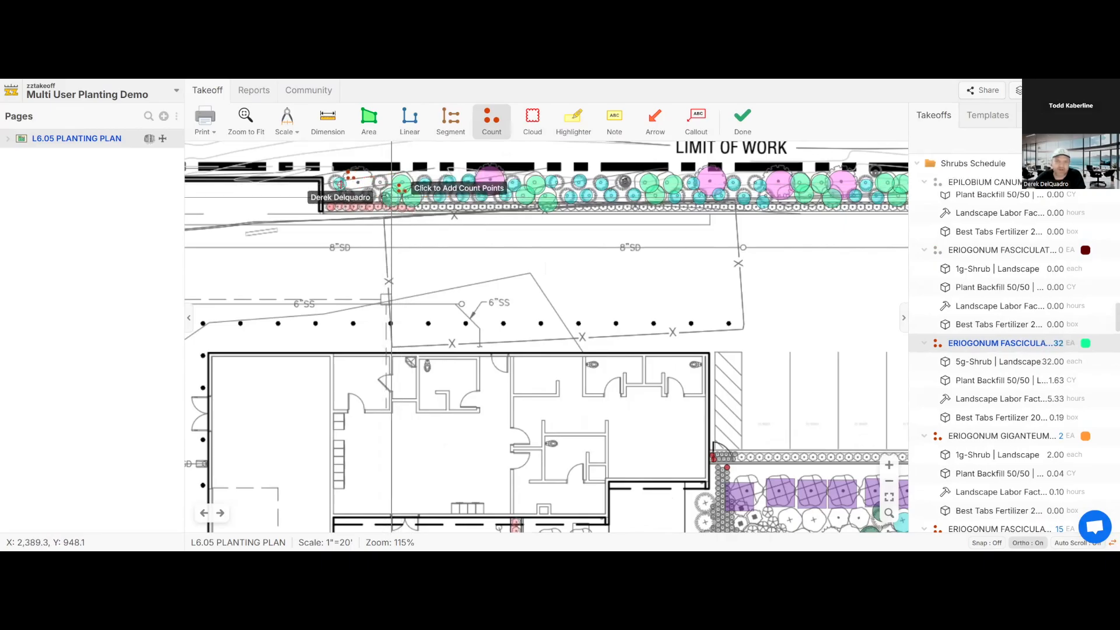
scroll(409, 199, "down", 2)
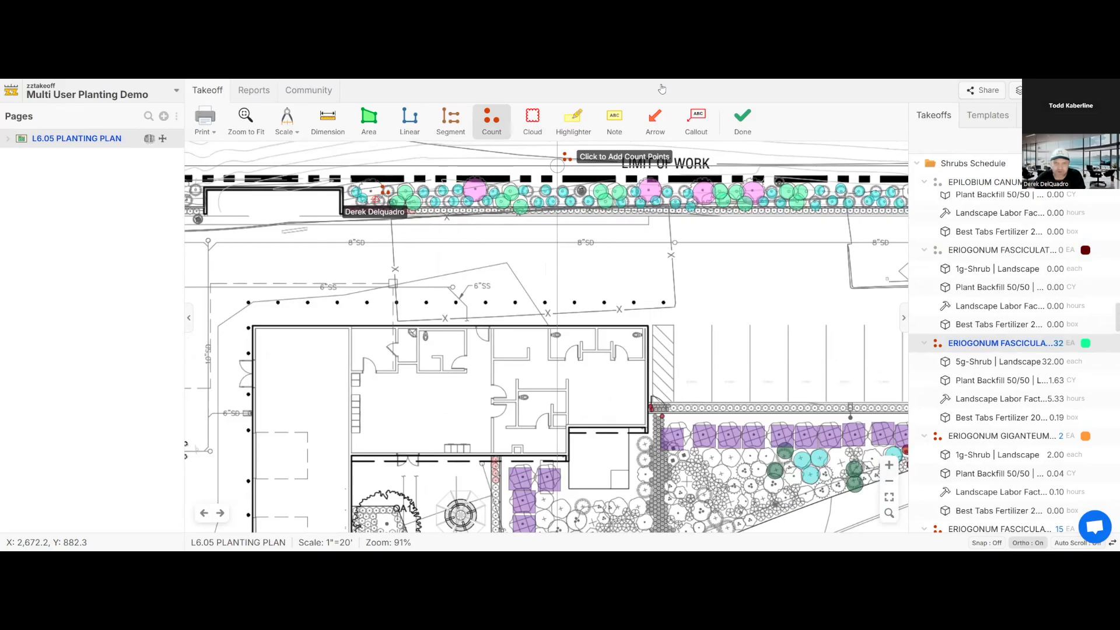
left_click(740, 121)
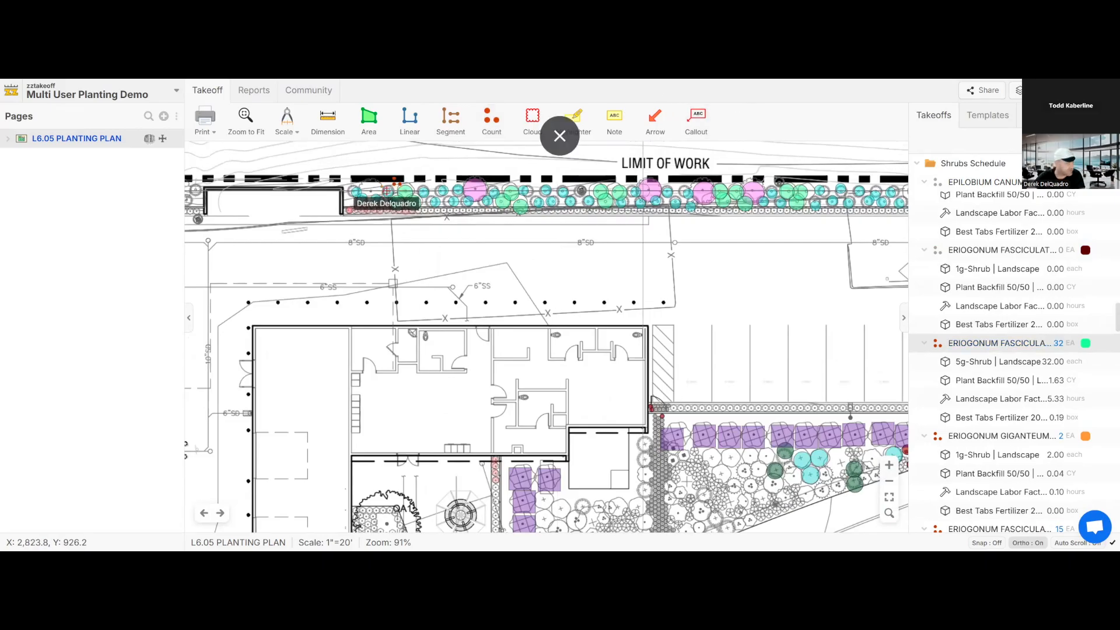
- Add one more 1g Carex praegracilis count point in the northern strip near the Limit of Work label and finish the count
scroll(642, 192, "up", 2)
double_click(638, 192)
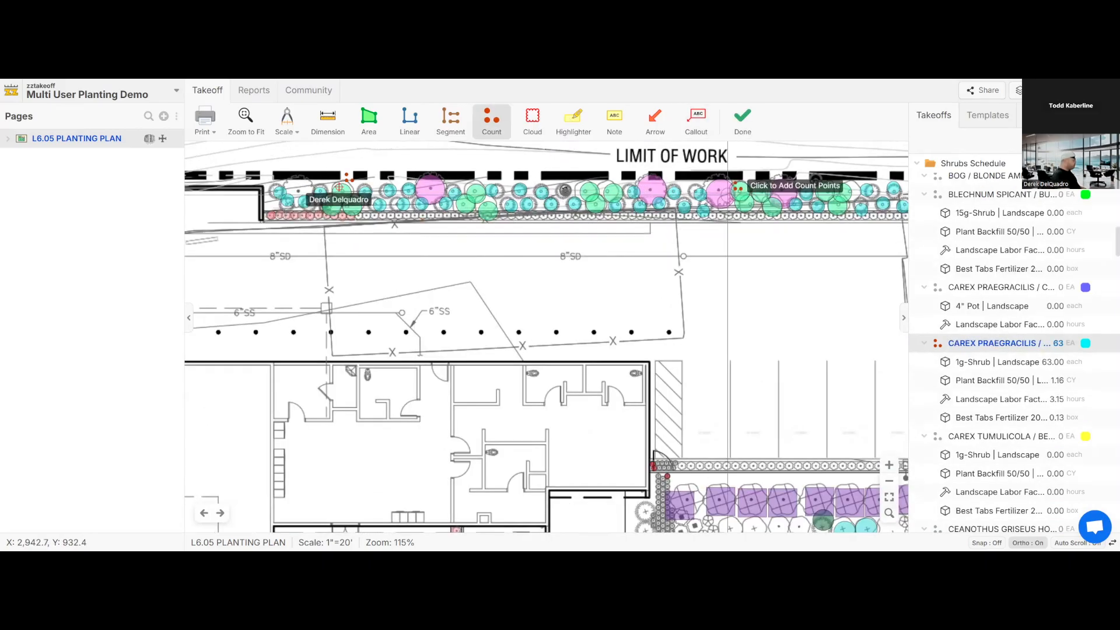
left_click(742, 121)
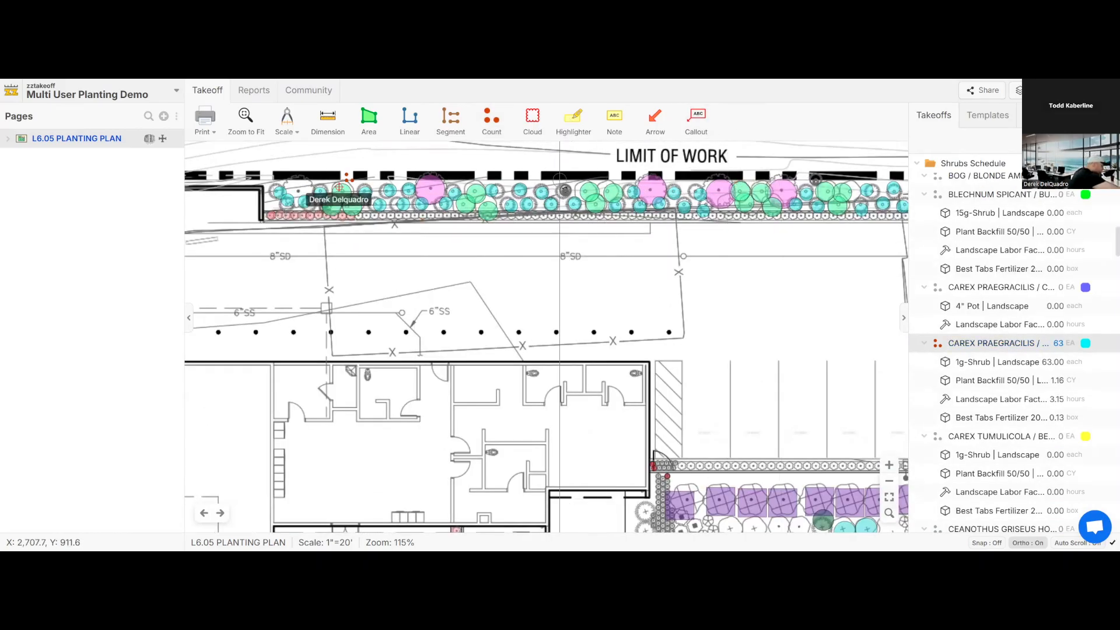
double_click(574, 203)
left_click(564, 191)
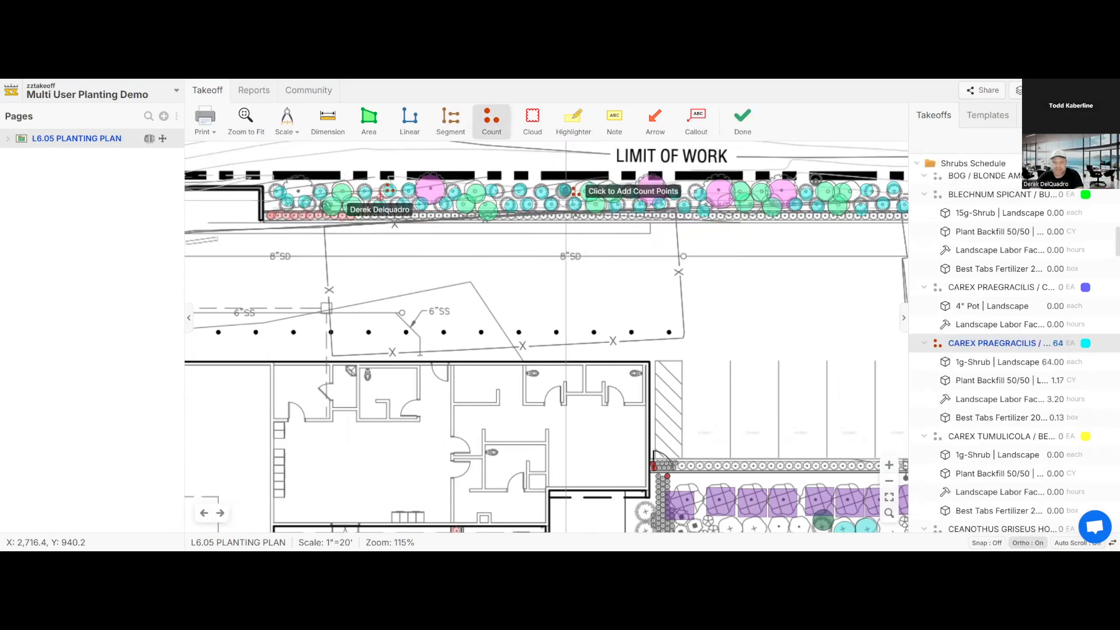
scroll(565, 199, "down", 2)
left_click(738, 122)
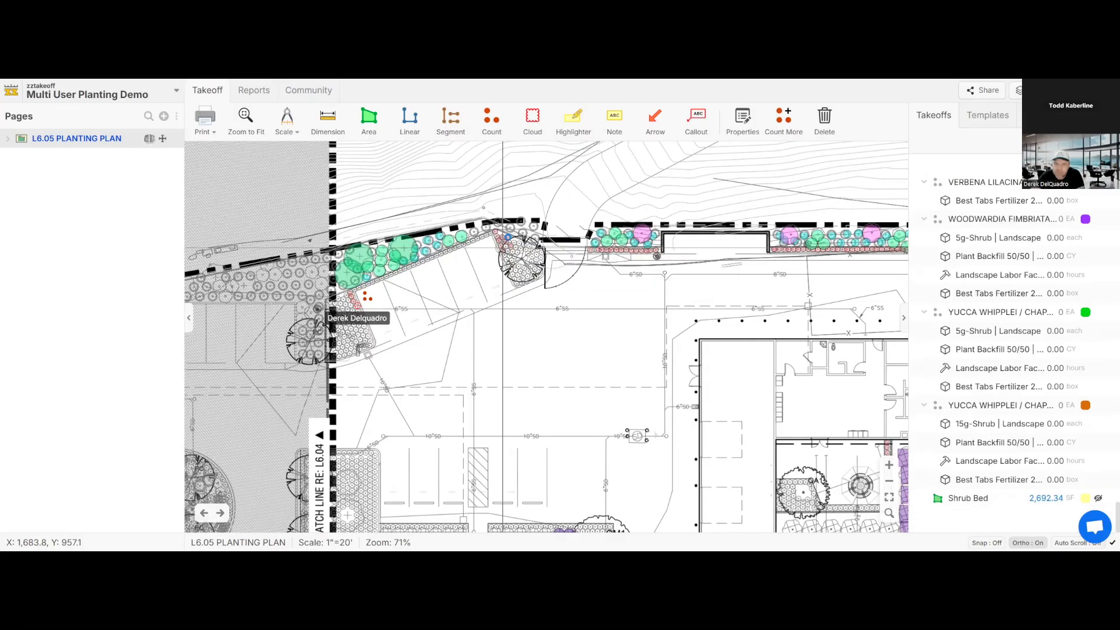
- Resume the Eschscholzia californica count and mark its plants beside the angled parking stalls near the tree bed
scroll(481, 297, "up", 1)
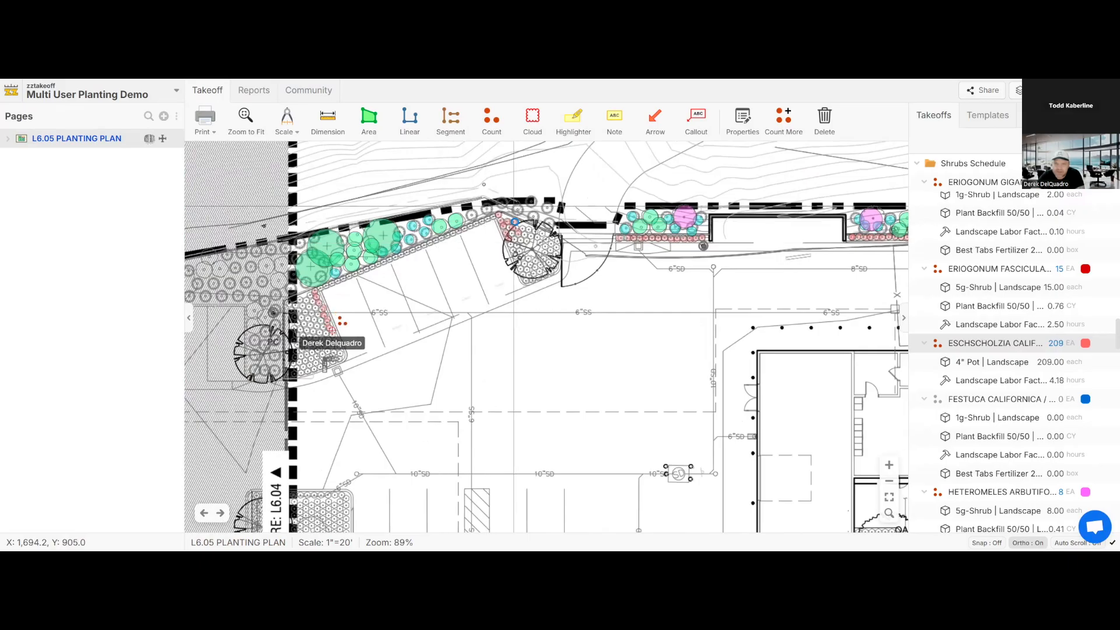
scroll(514, 206, "up", 1)
key("c")
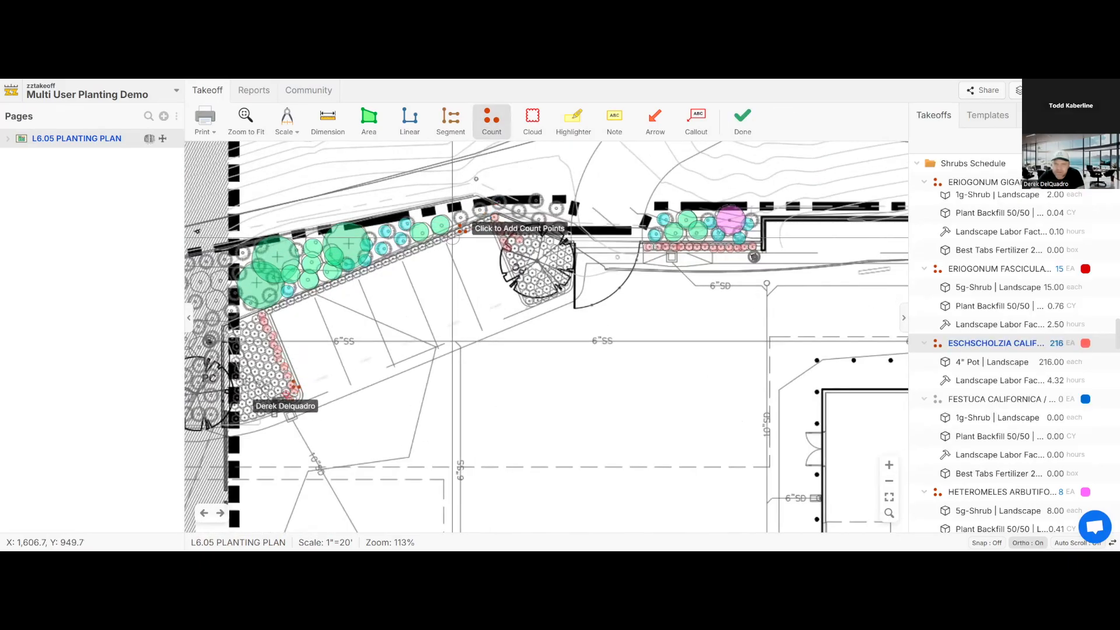
scroll(467, 240, "up", 1)
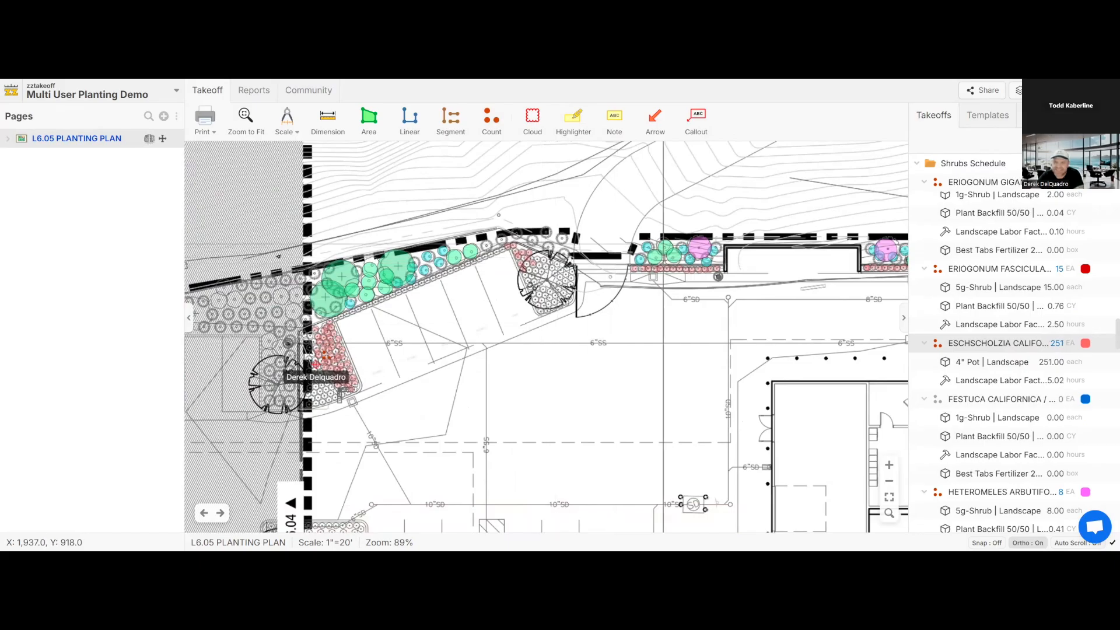
- Resume the 1g Carex praegracilis count and mark its shrubs around the tree bed and boundary bend above the angled parking stalls
left_click(649, 246)
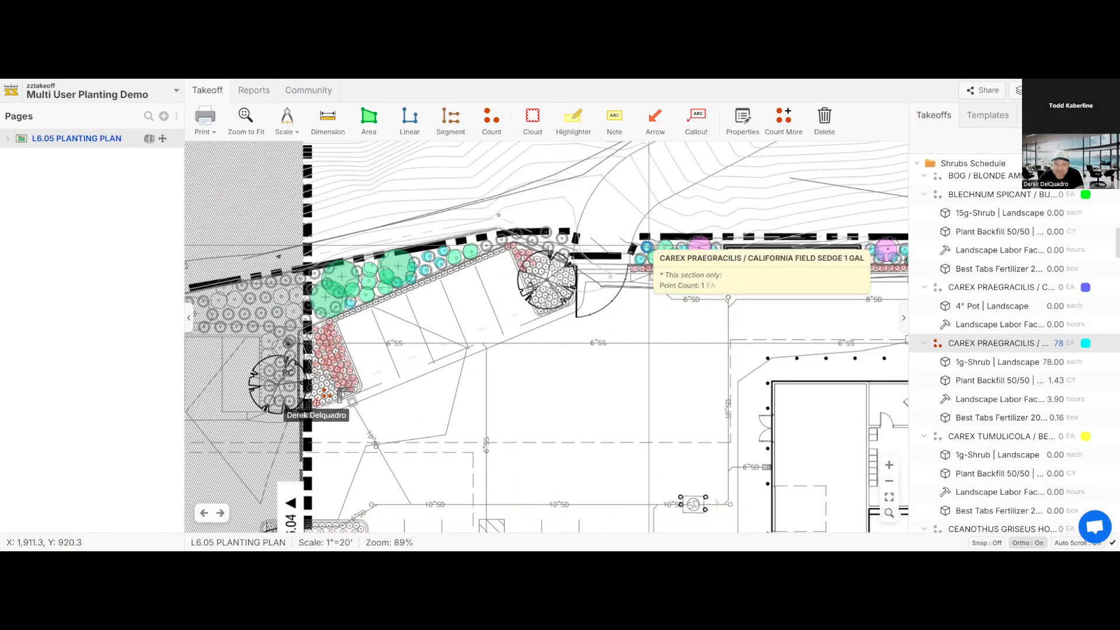
key("c")
left_click(564, 255)
left_click(563, 236)
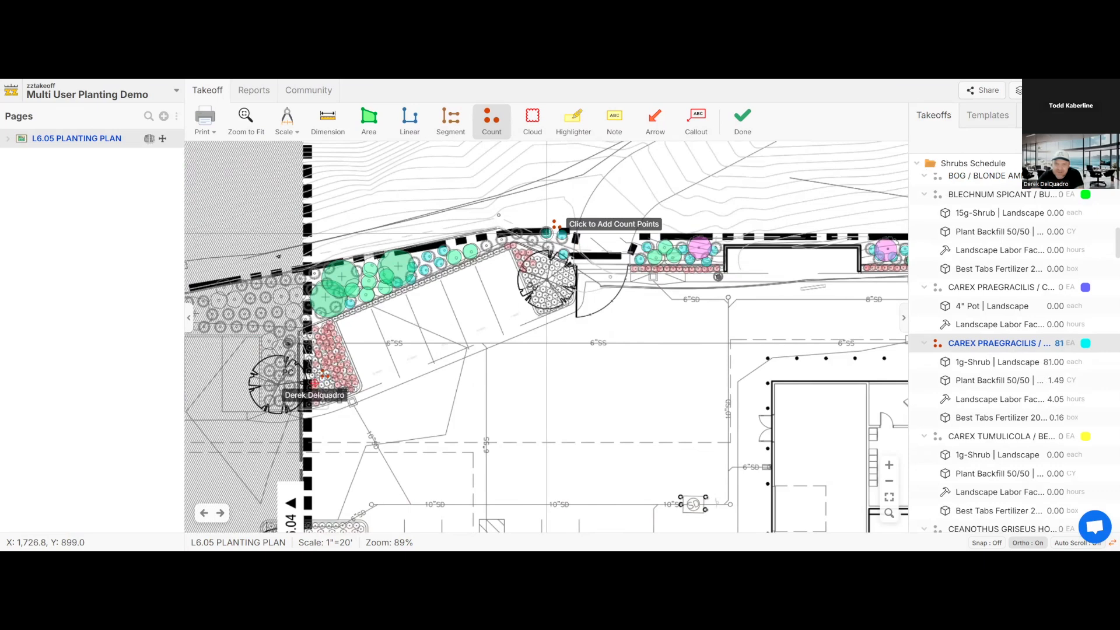
left_click(548, 247)
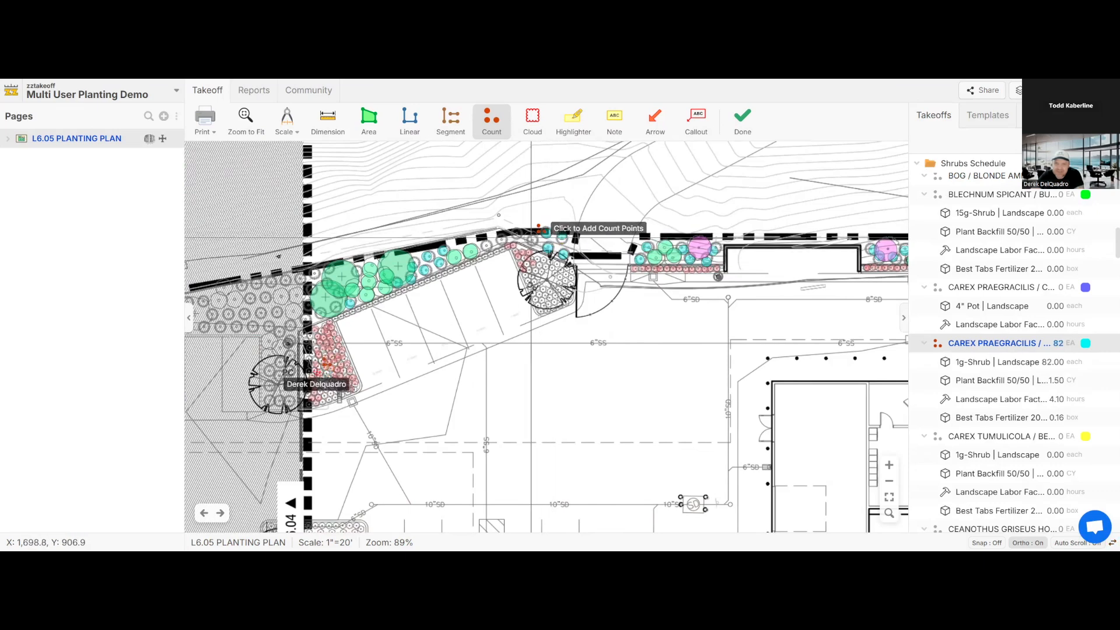
left_click(533, 239)
left_click(516, 232)
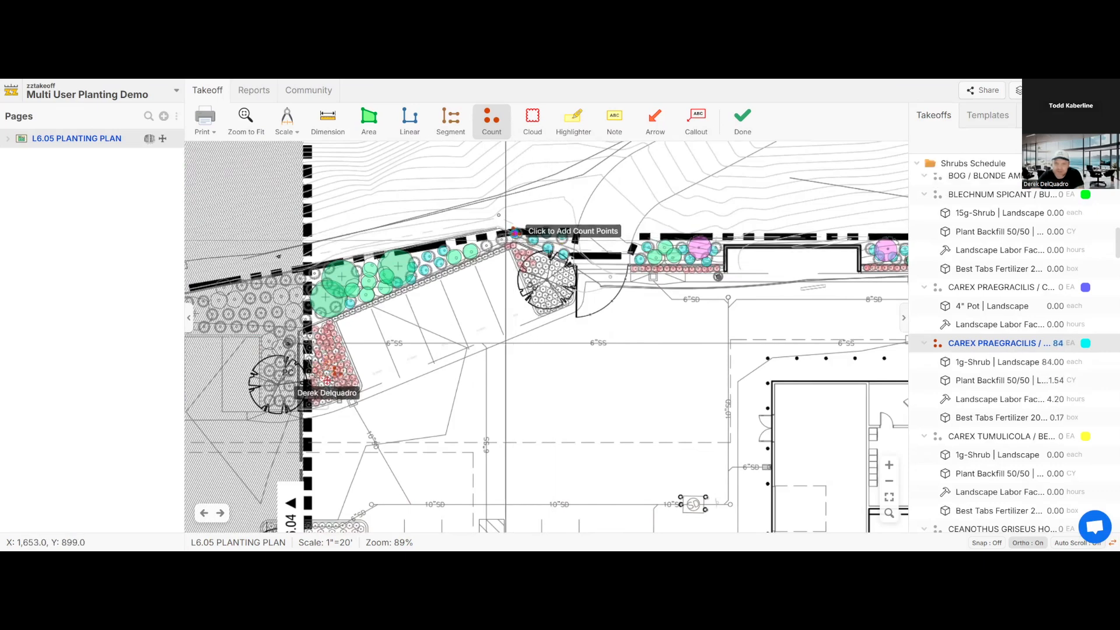
left_click(500, 235)
left_click(488, 237)
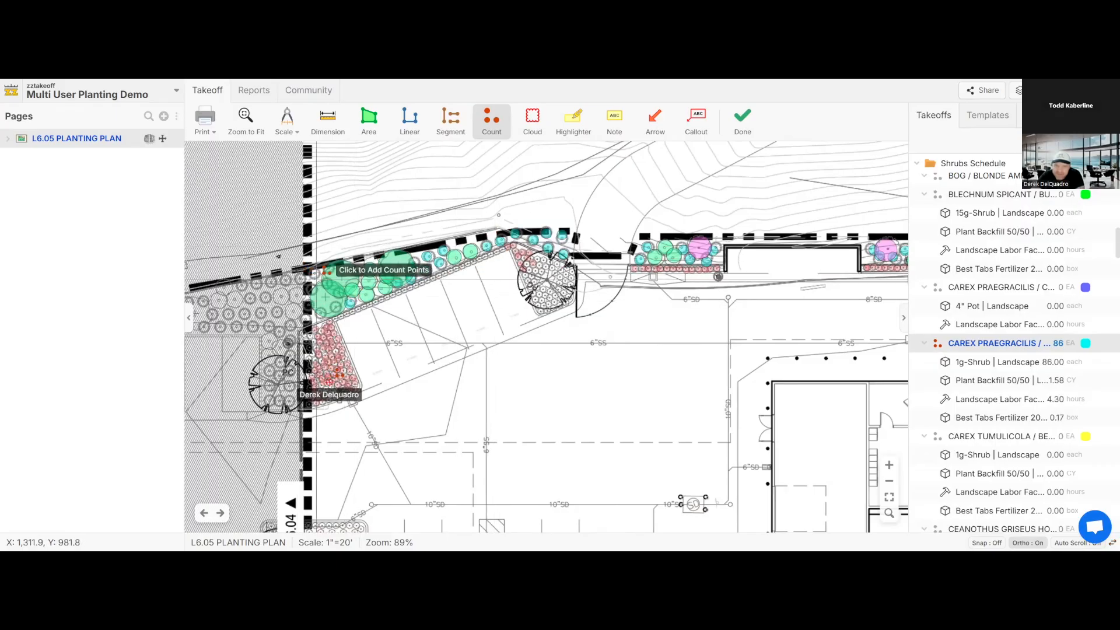
- Count the remaining 1g Carex praegracilis shrubs around the large green shrubs beside the match line at the planting strip's west end
scroll(318, 279, "up", 2)
left_click(314, 272)
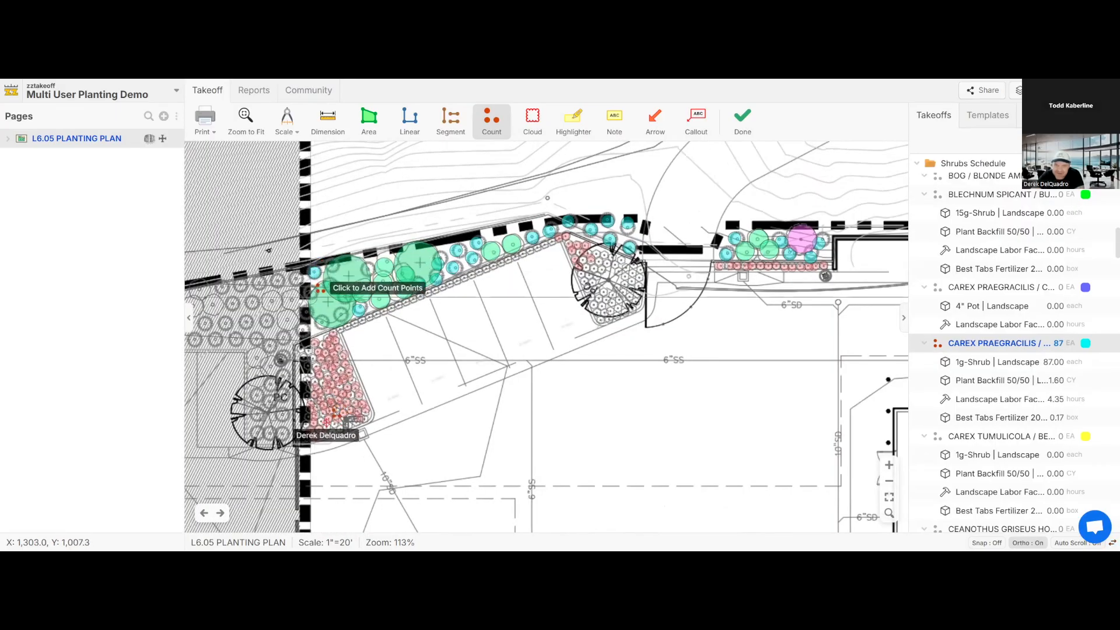
left_click(311, 294)
left_click(322, 323)
left_click(304, 314)
left_click(364, 270)
left_click(332, 267)
left_click(332, 286)
left_click(347, 298)
left_click(338, 317)
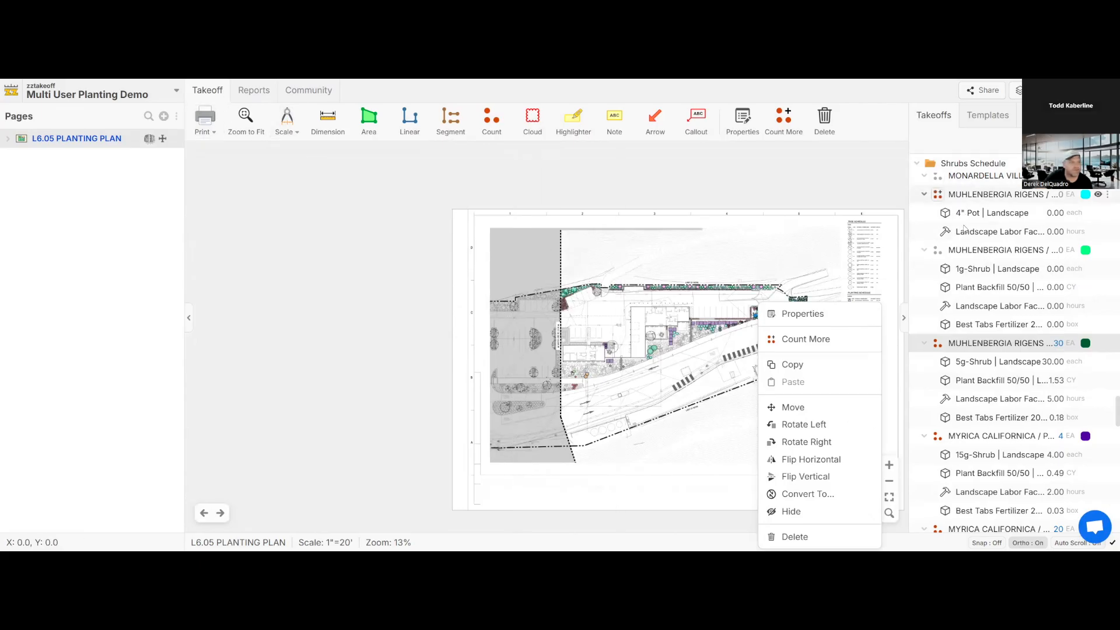
- Collapse everything in the Shrubs Schedule folder, reopen its takeoff list and expand the items of 1g Artemisia californica and Achillea millefolium
left_click(977, 166)
right_click(984, 170)
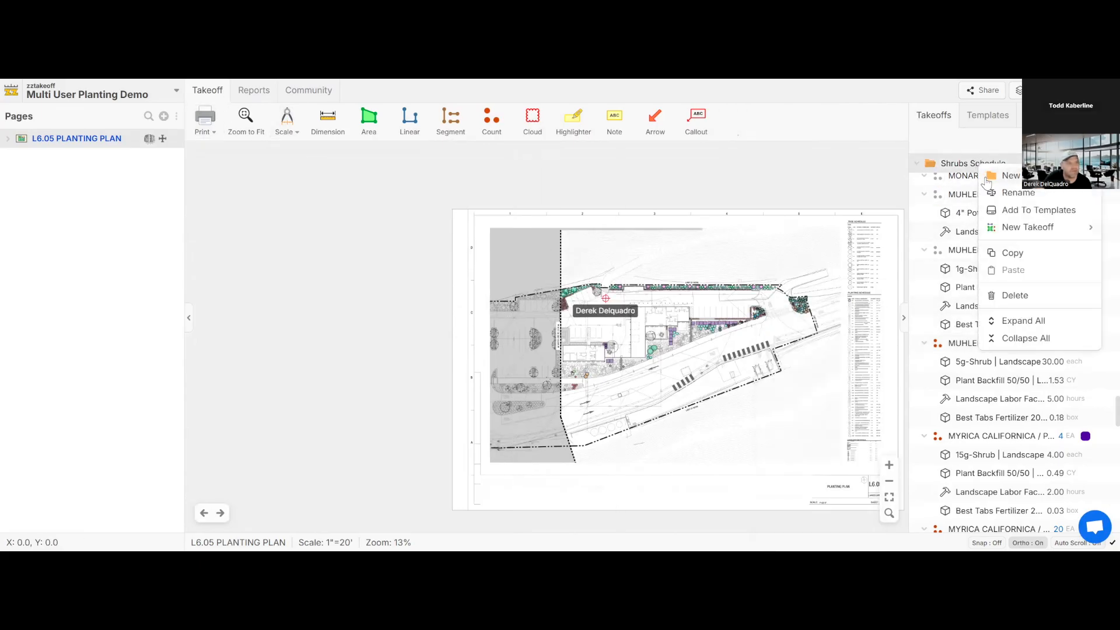
left_click(1020, 340)
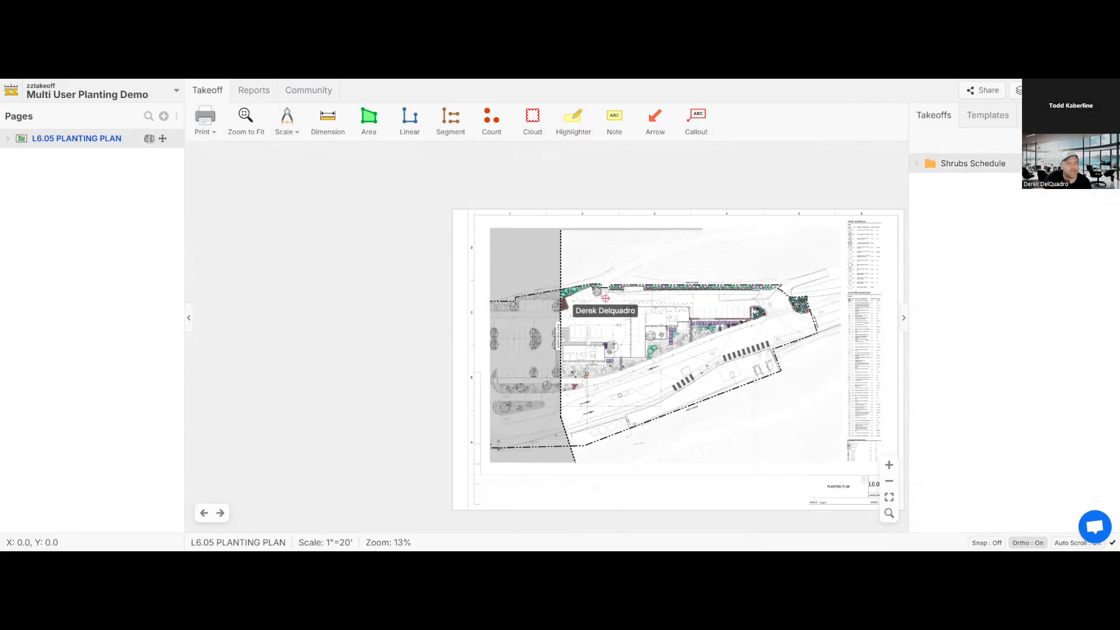
left_click(919, 168)
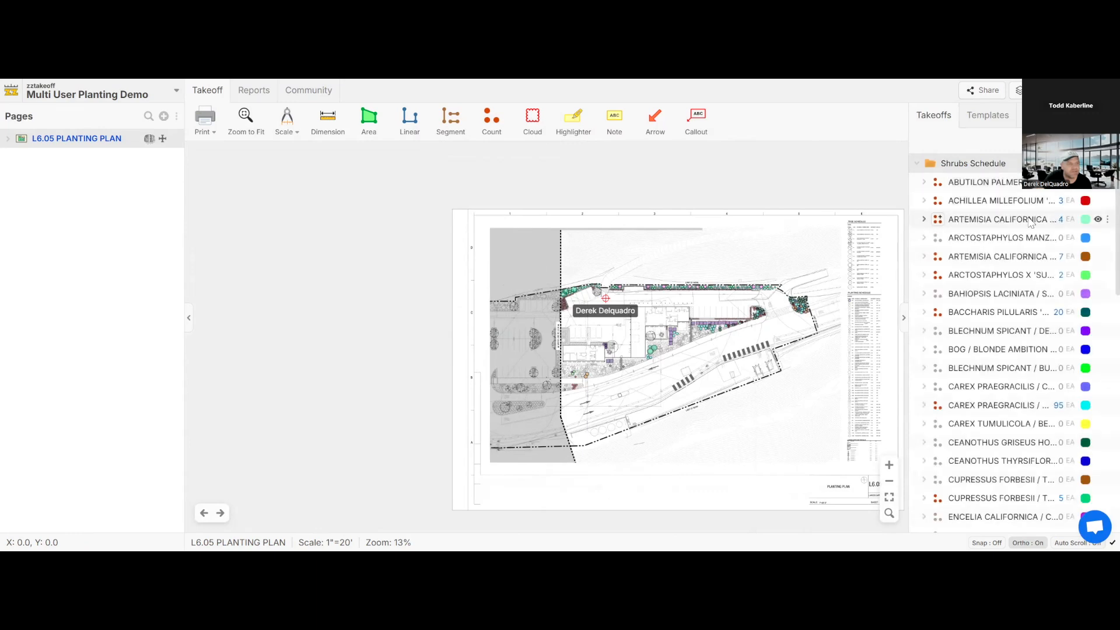
left_click(924, 220)
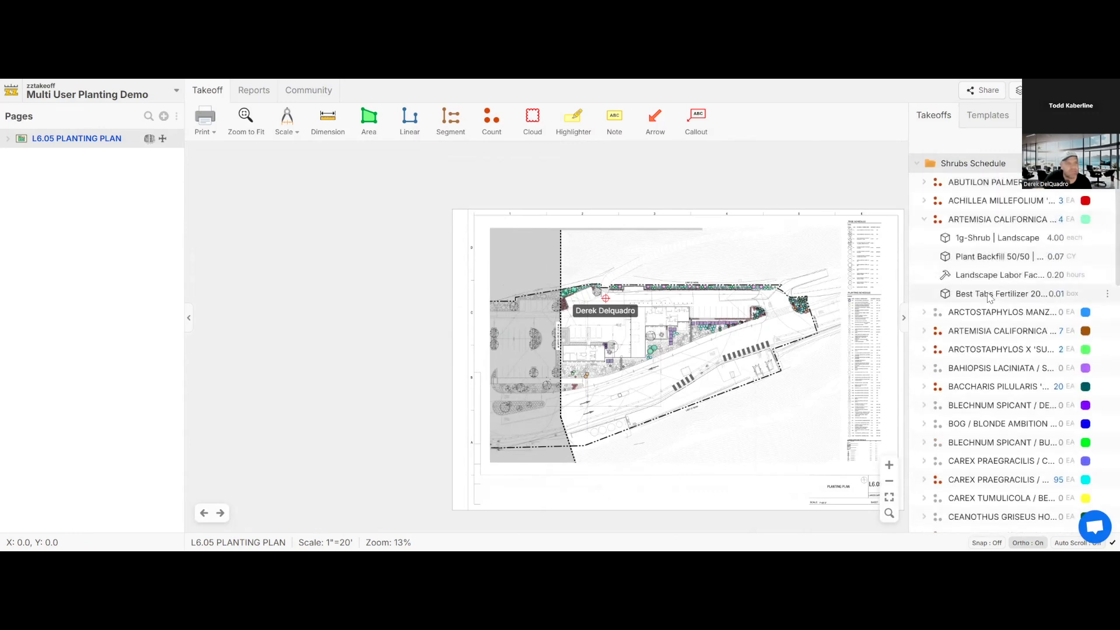
left_click(924, 202)
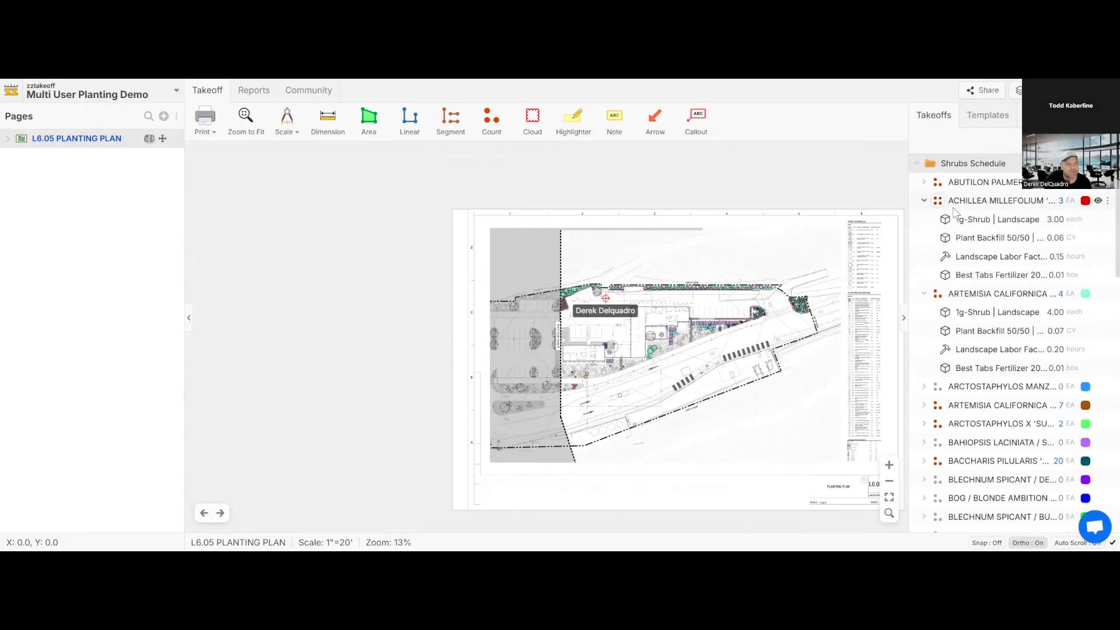
- Open the saved quantity report priced by folder and takeoff item and review the shrub items' quantities and price totals
left_click(240, 88)
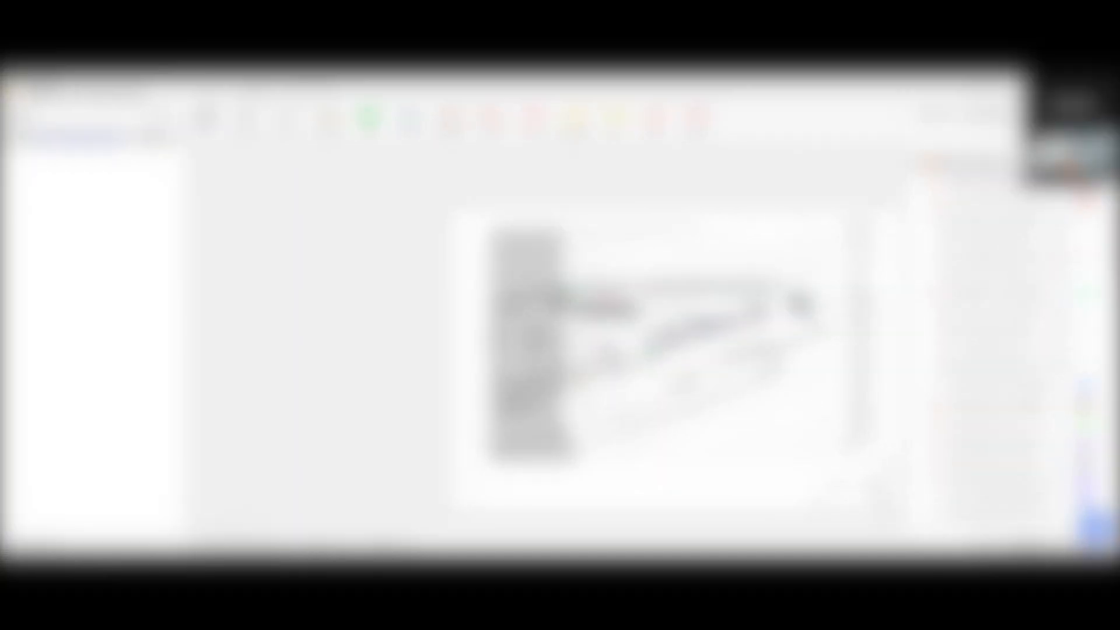
scroll(87, 455, "down", 2)
scroll(80, 449, "down", 1)
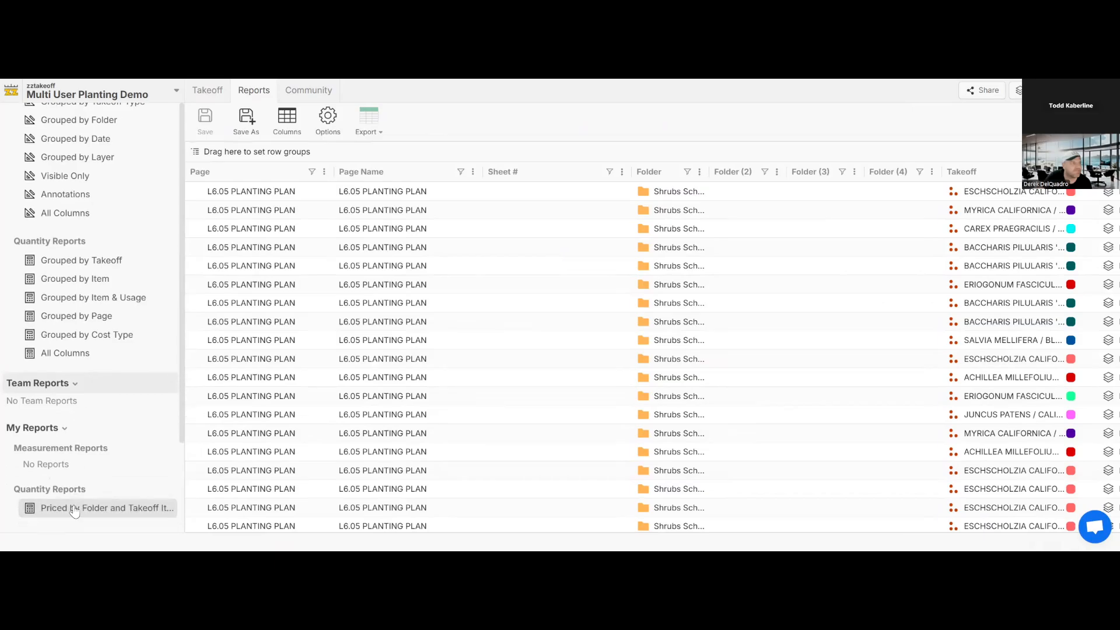
left_click(129, 502)
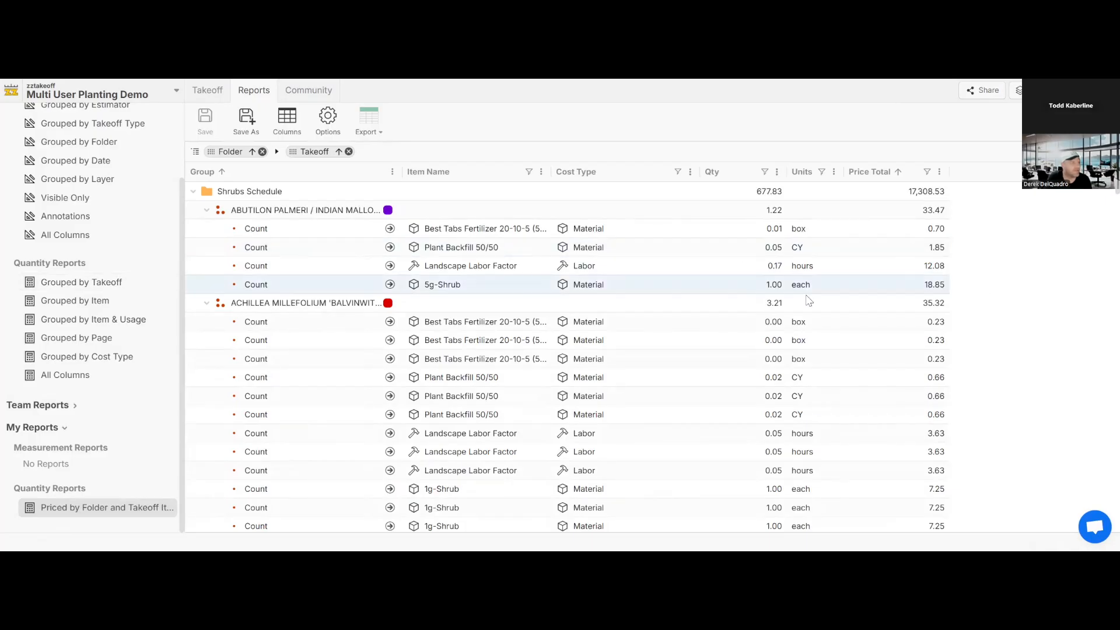
scroll(740, 298, "down", 3)
scroll(740, 300, "down", 4)
scroll(740, 300, "down", 2)
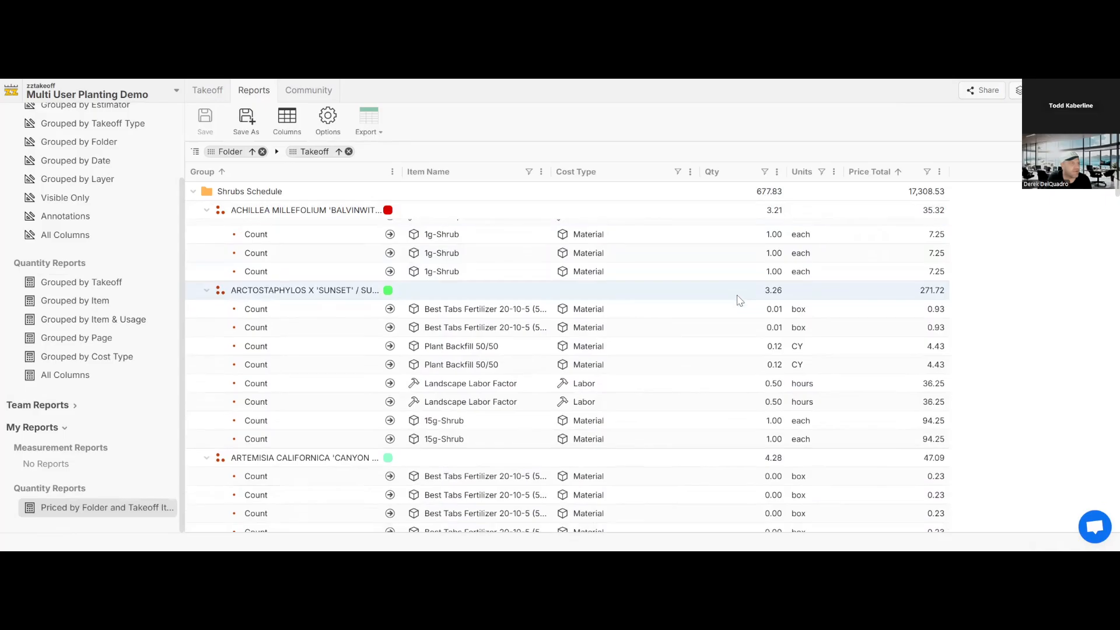
scroll(740, 300, "up", 5)
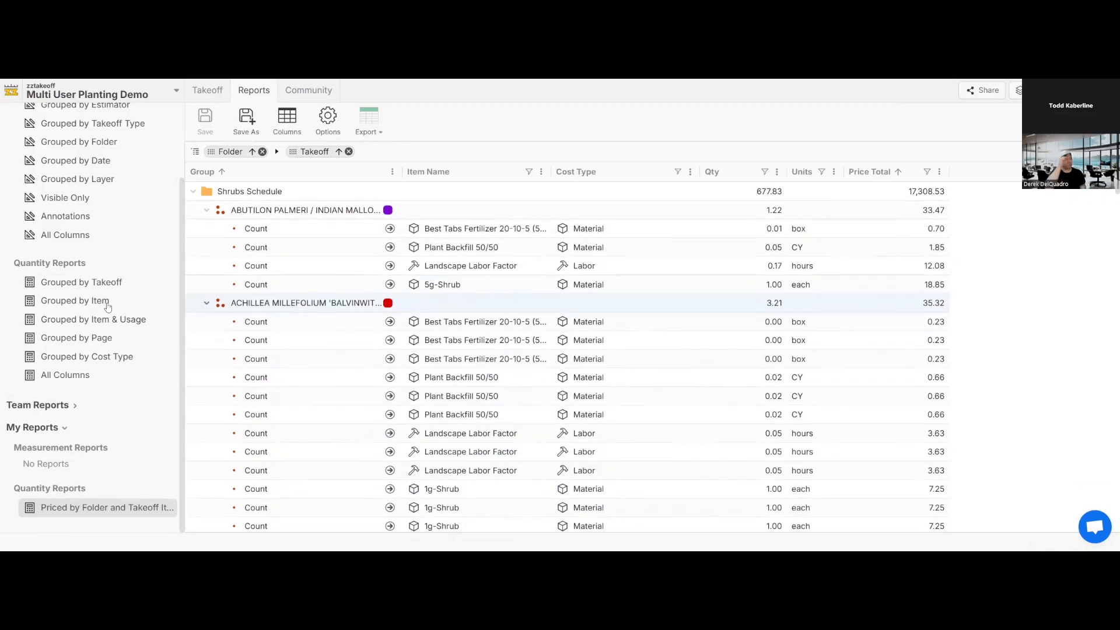
- Switch to the quantity report grouped by item, check the individual 1g-Shrub counts and select the 4" Pot unit cost
left_click(76, 300)
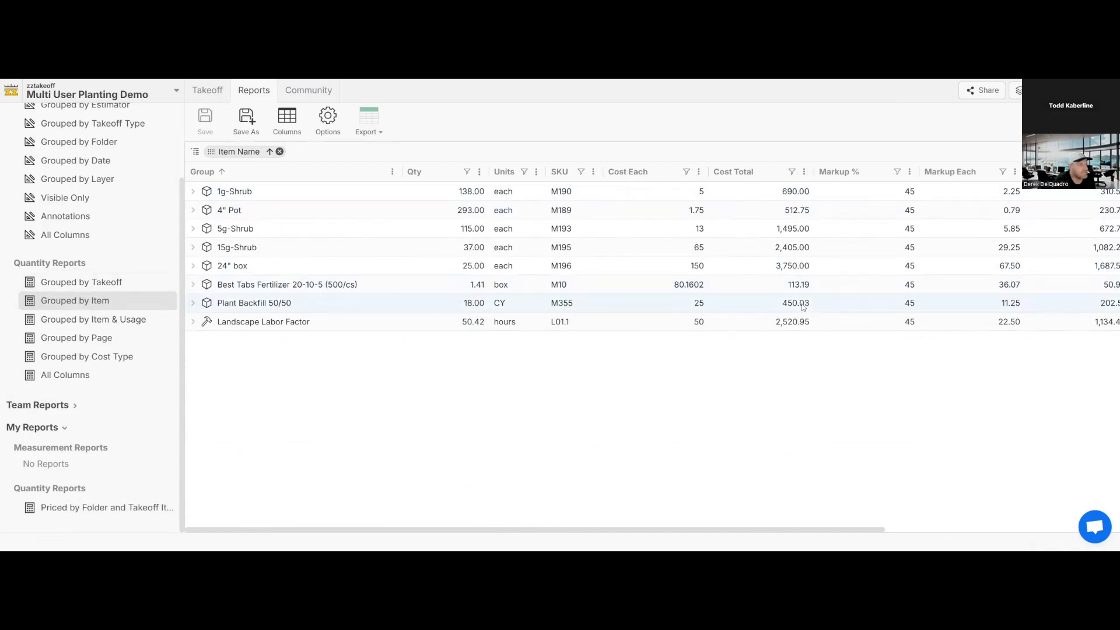
left_click(193, 192)
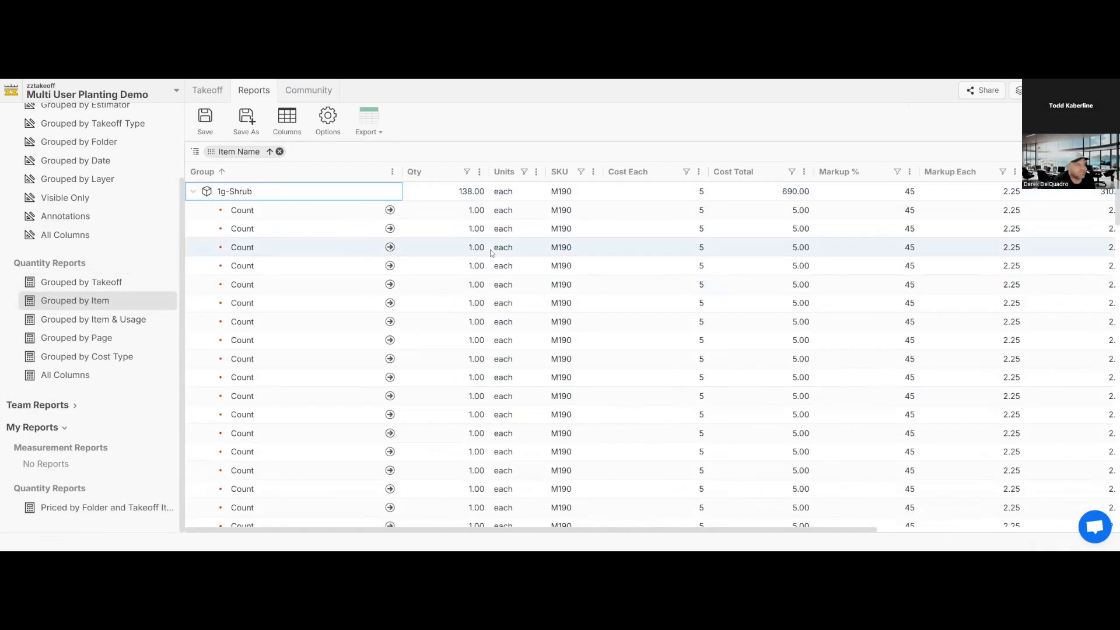
left_click(193, 192)
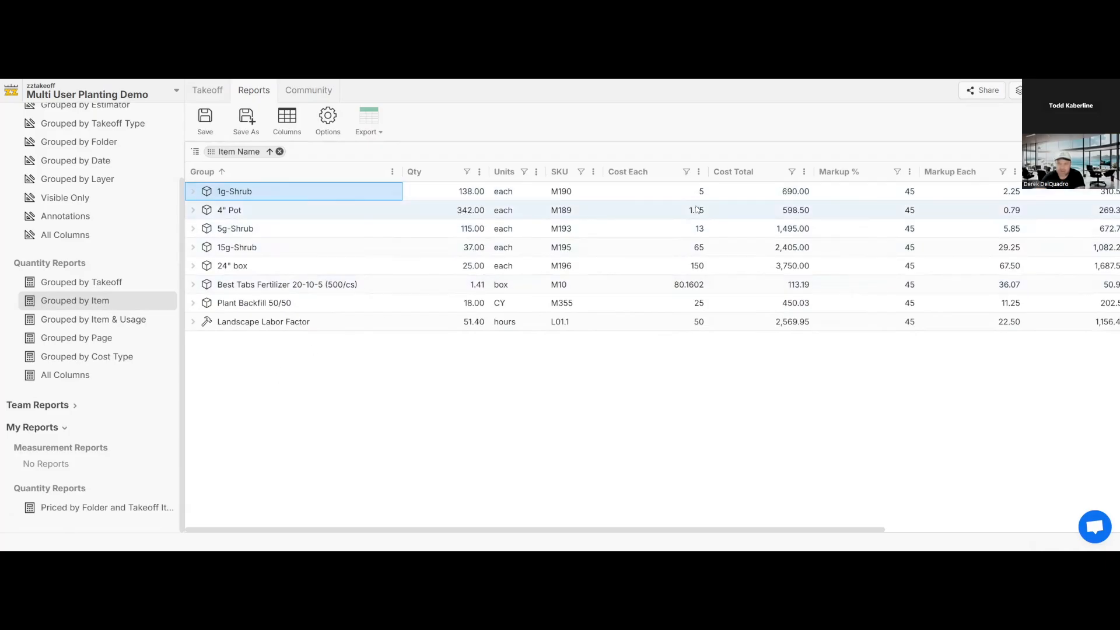
left_click(693, 215)
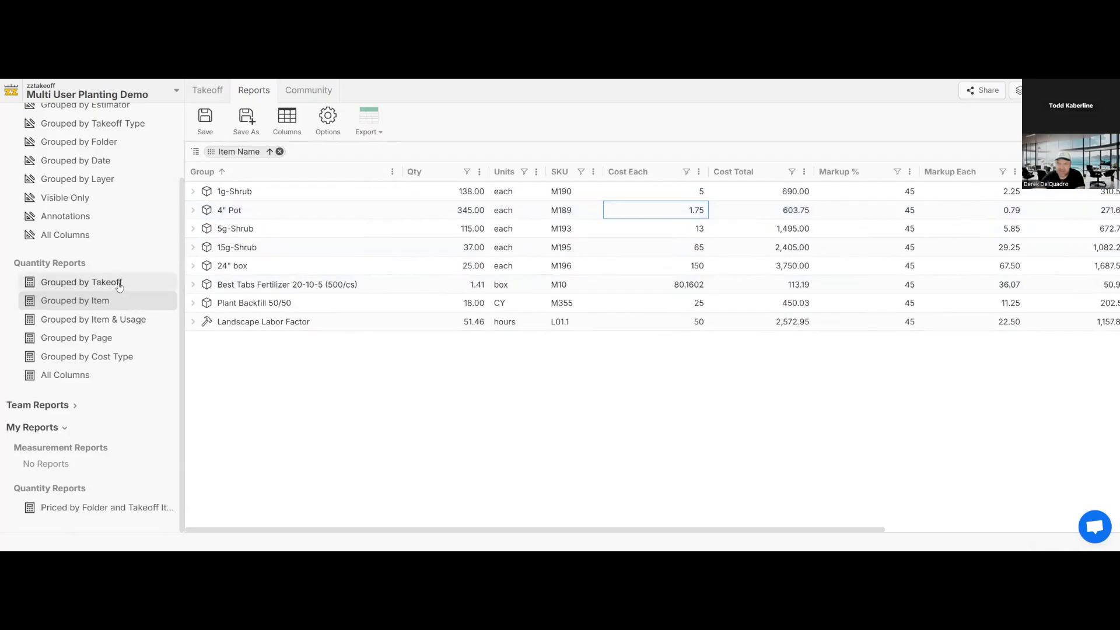
- Open the quantity report grouped by takeoff and review the material and labor costs under each shrub species
left_click(172, 283)
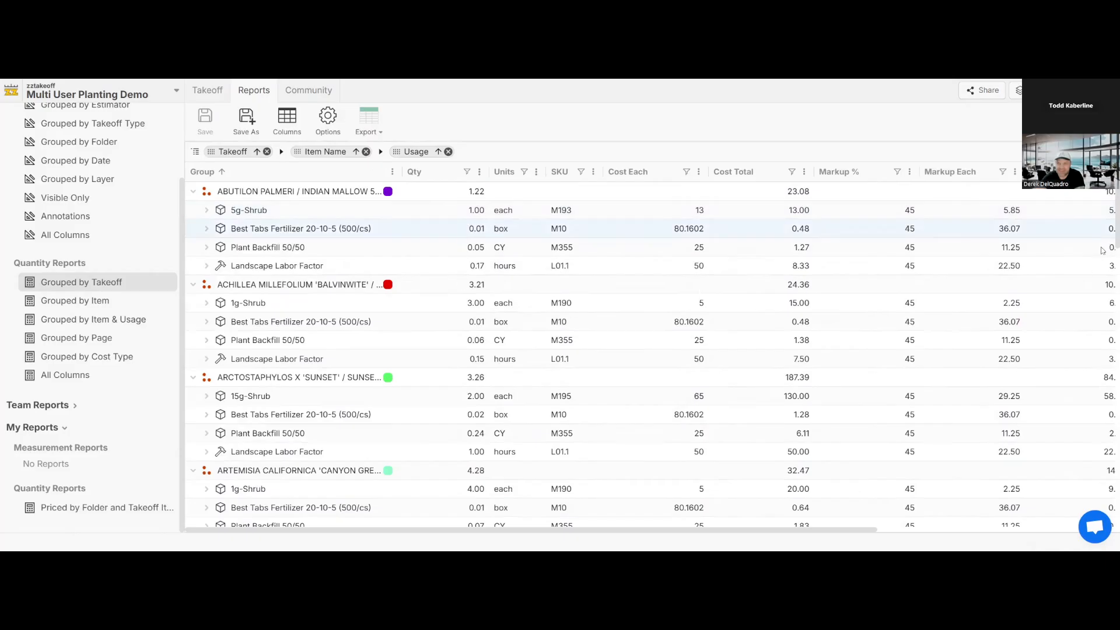
scroll(1108, 222, "down", 2)
scroll(1108, 218, "down", 4)
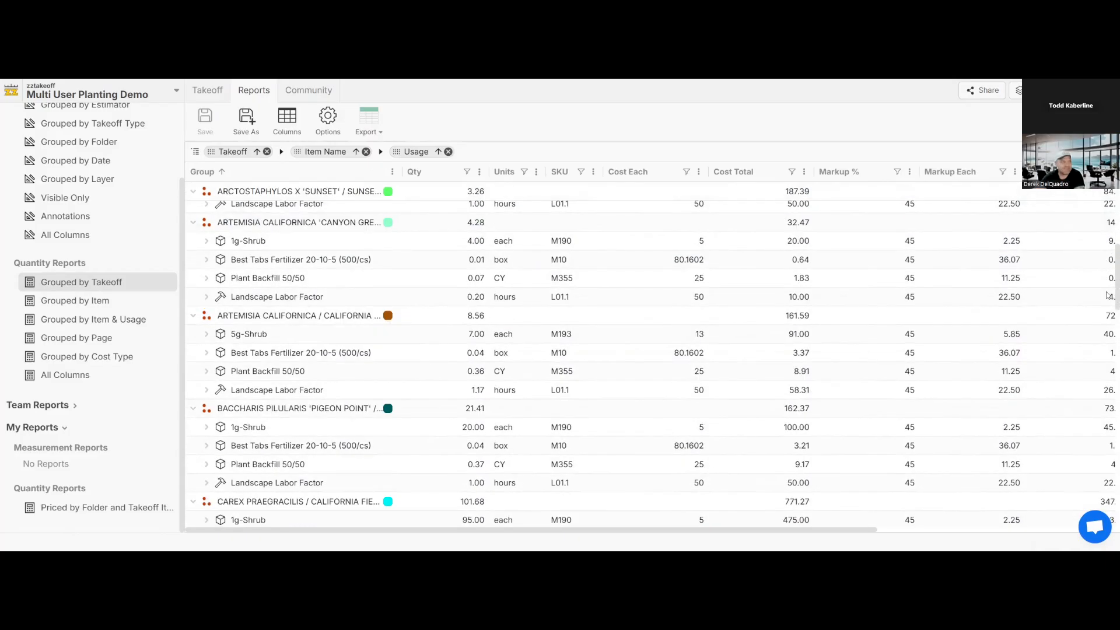
scroll(642, 301, "down", 8)
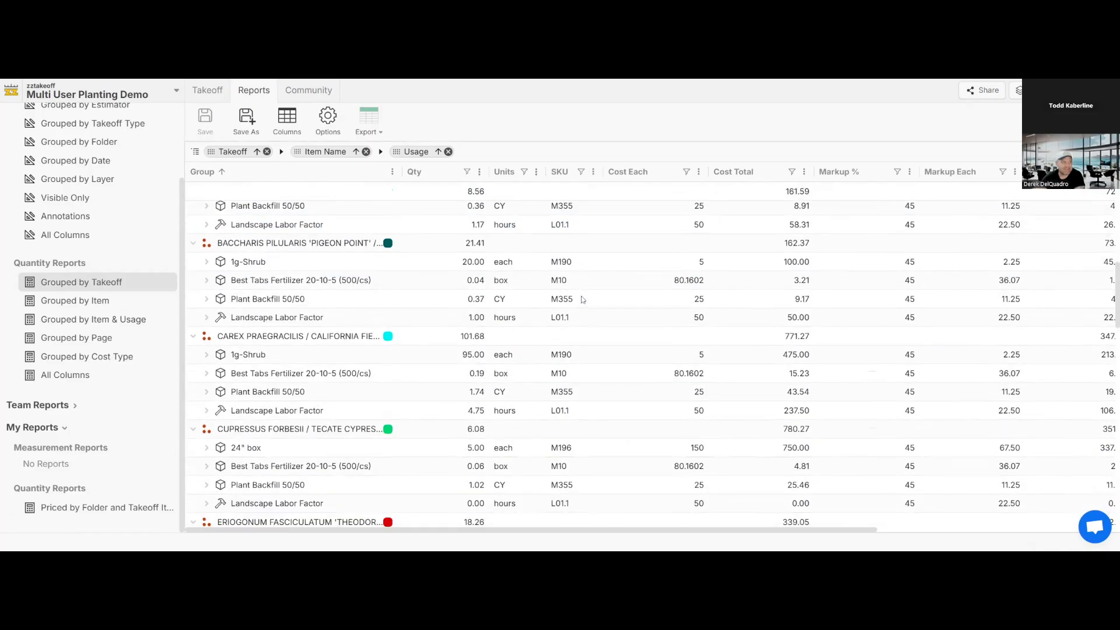
scroll(587, 302, "down", 2)
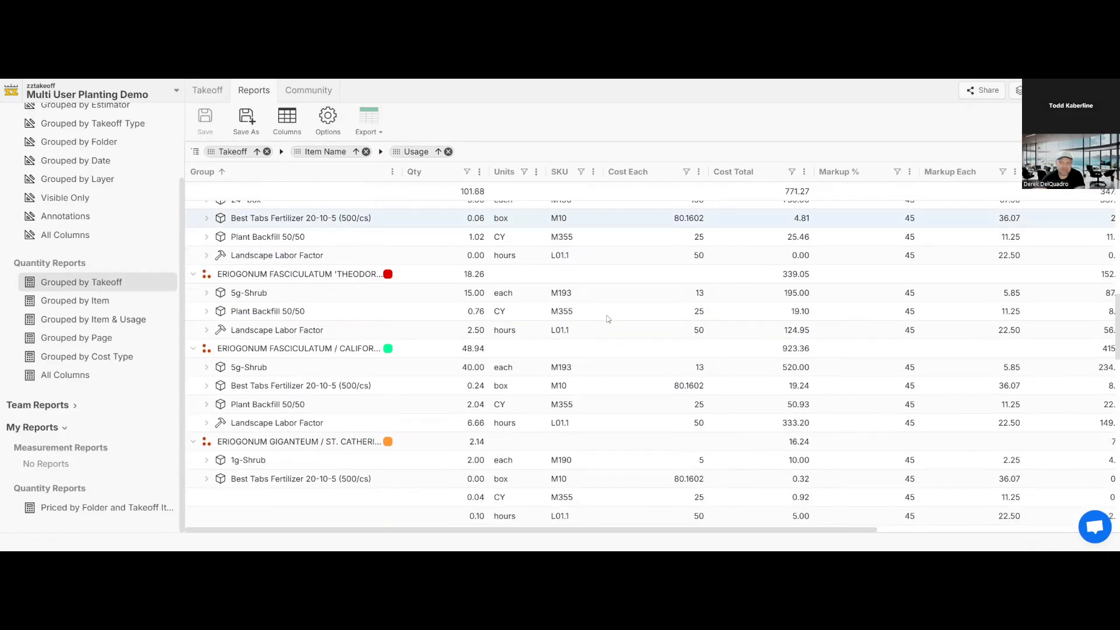
scroll(608, 318, "up", 10)
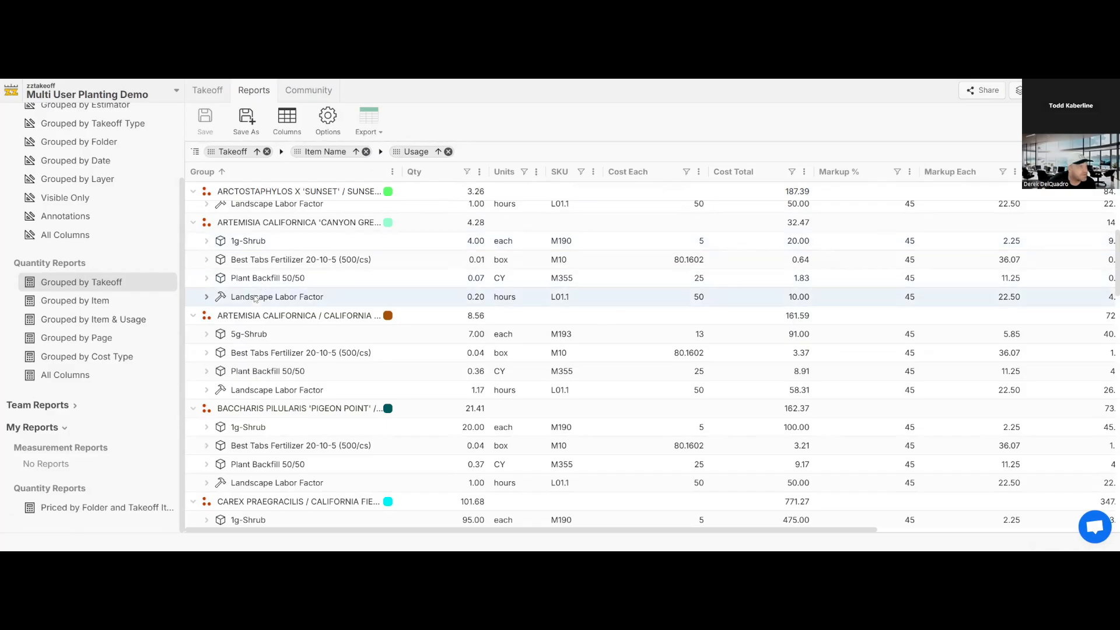
scroll(261, 291, "up", 3)
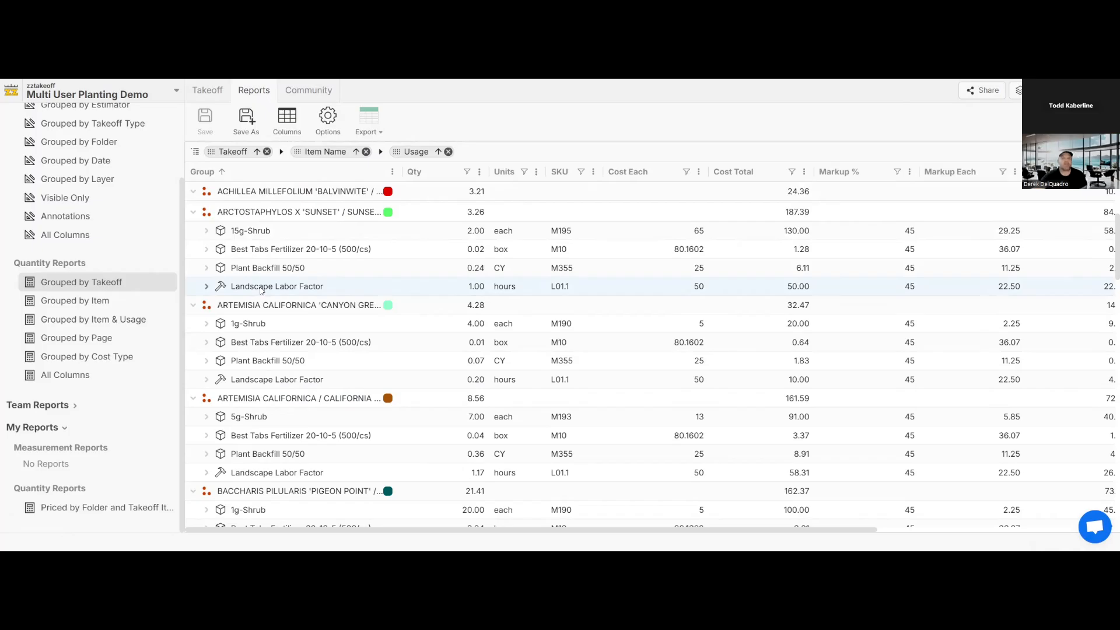
- Check the usage breakdown of the Arctostaphylos 'Sunset' 15g-Shrub item and examine the remaining species down to Salvia x 'Dara's Choice'
left_click(207, 231)
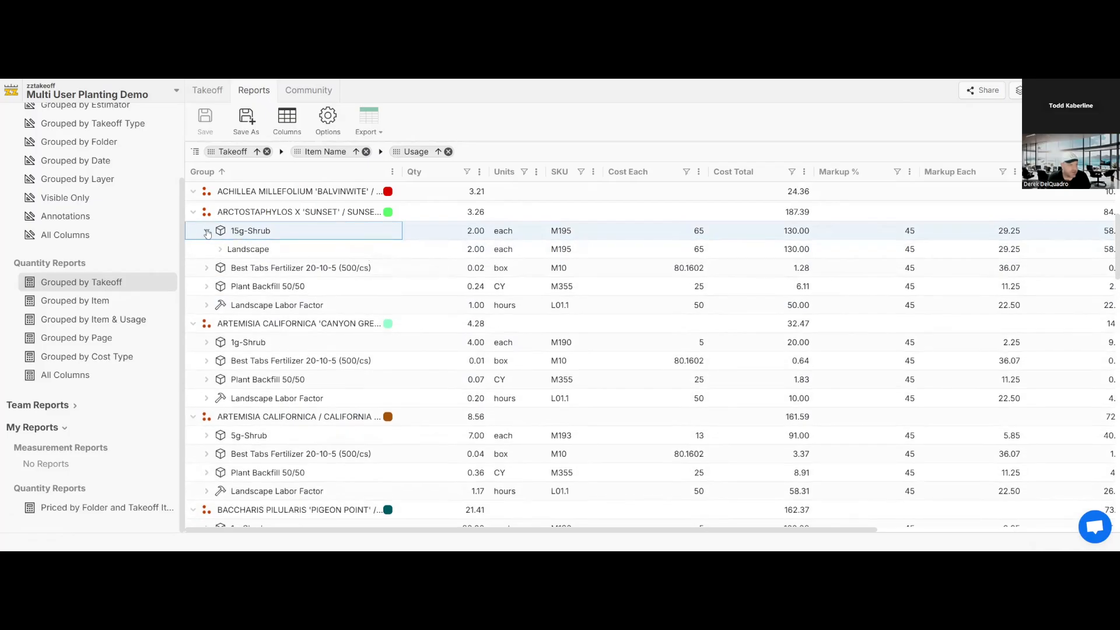
left_click(207, 231)
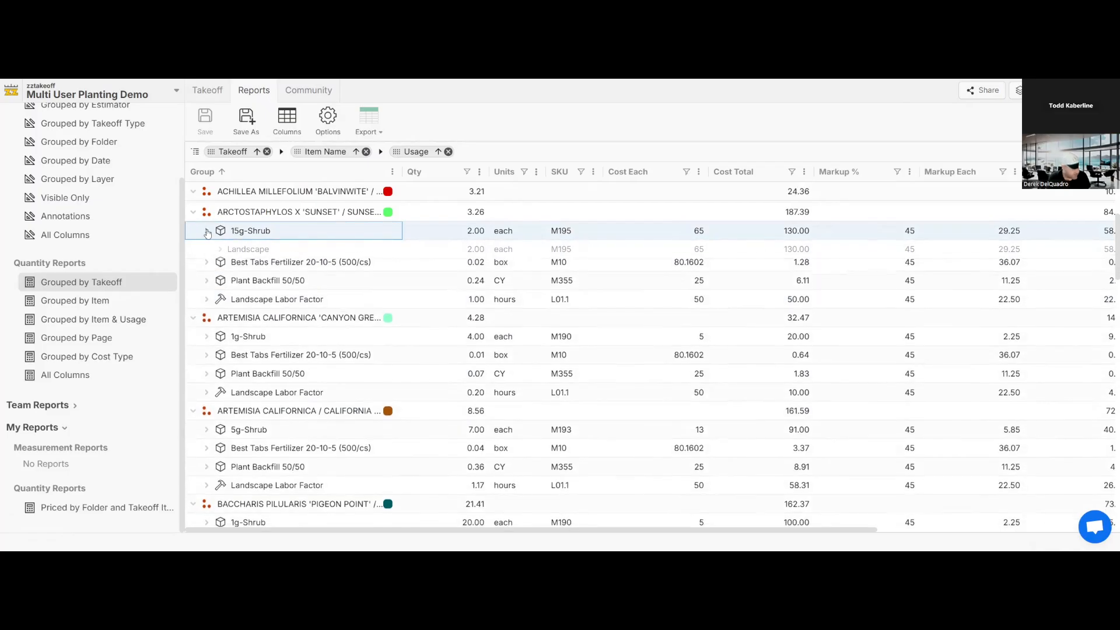
scroll(303, 254, "down", 5)
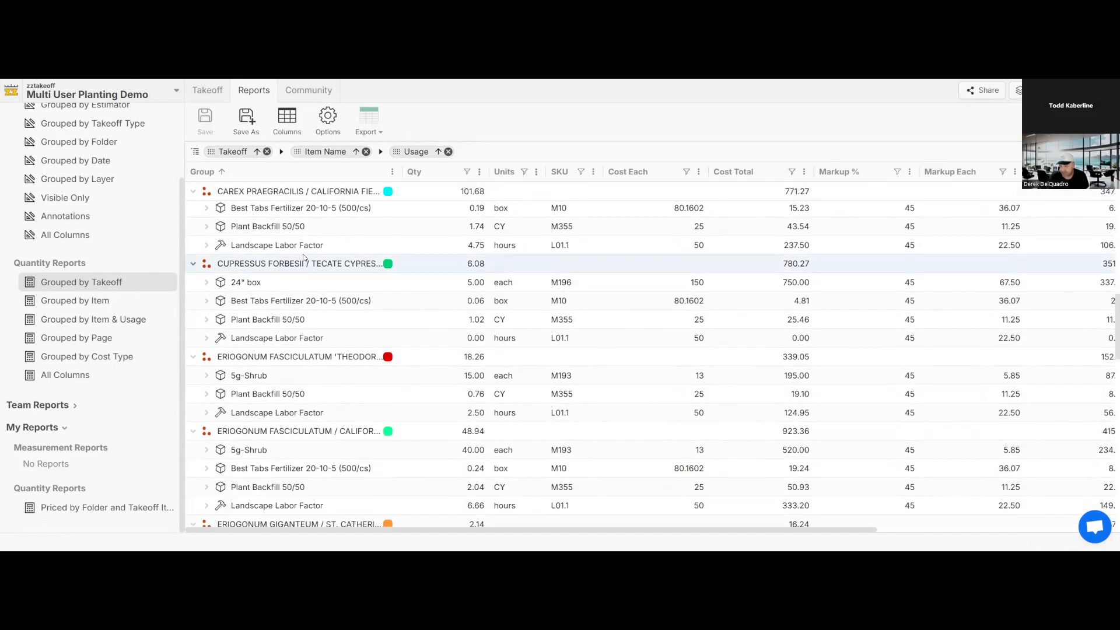
scroll(303, 254, "down", 3)
scroll(304, 259, "down", 1)
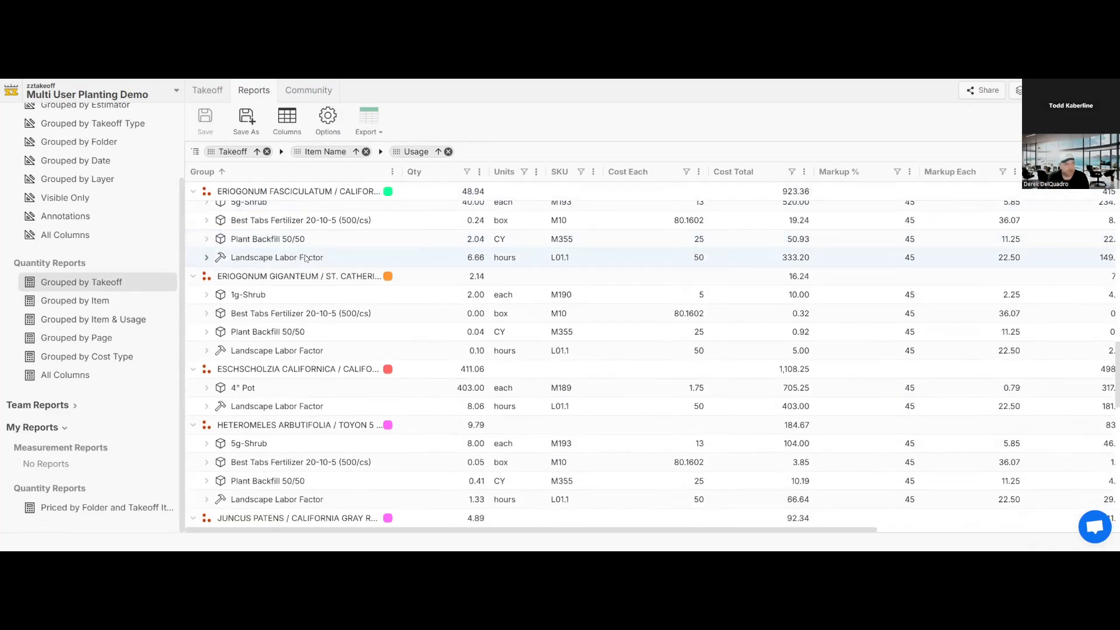
scroll(306, 259, "down", 4)
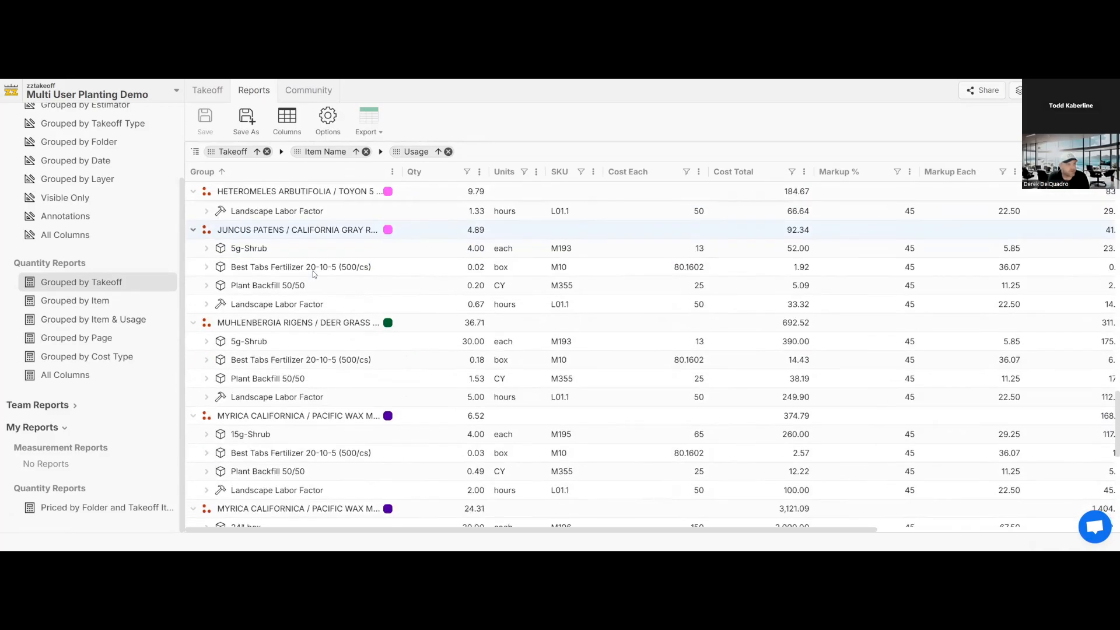
scroll(314, 274, "down", 1)
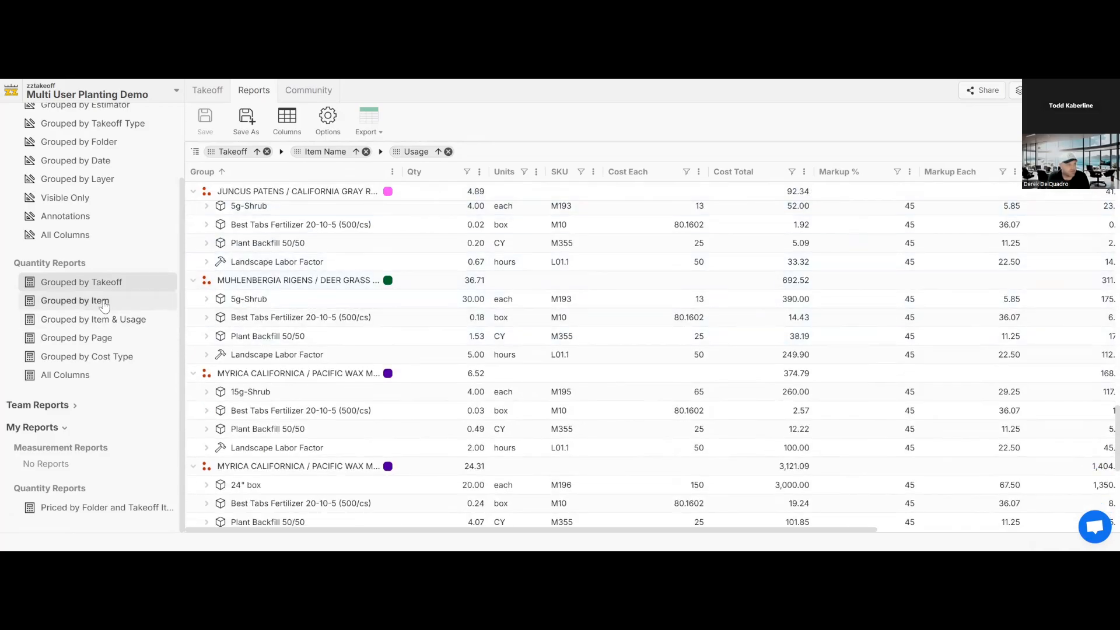
scroll(104, 307, "up", 2)
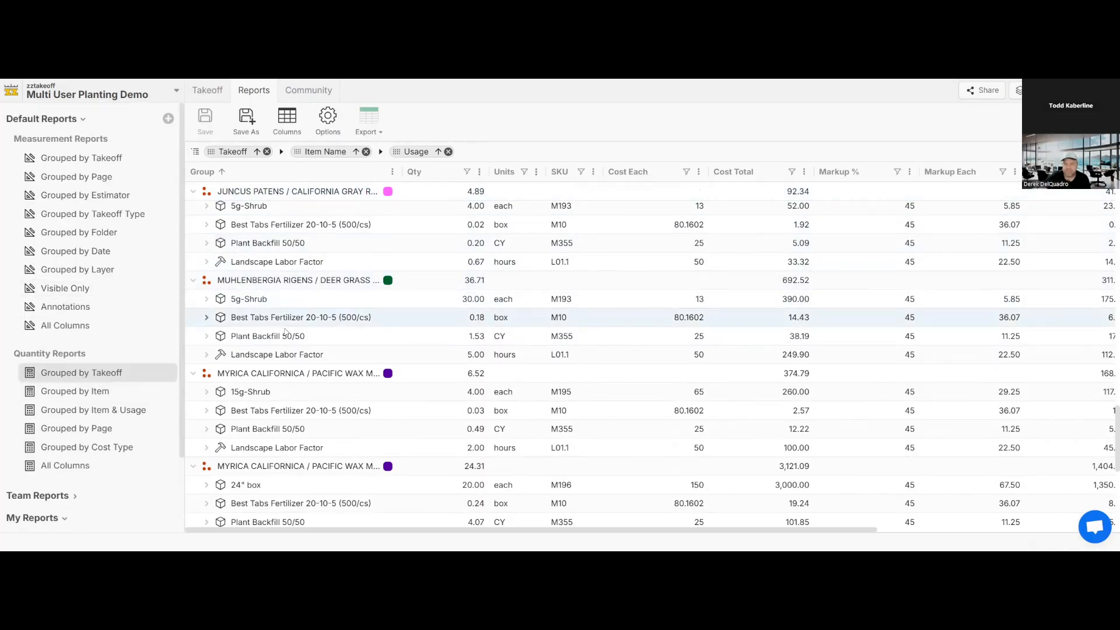
scroll(283, 321, "down", 5)
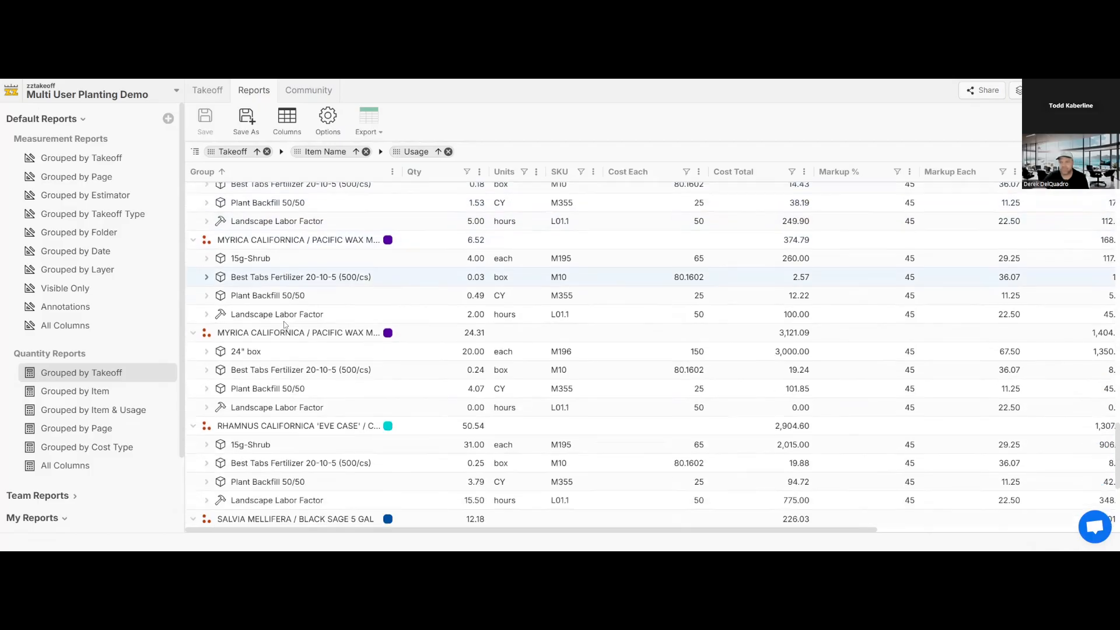
scroll(303, 319, "down", 1)
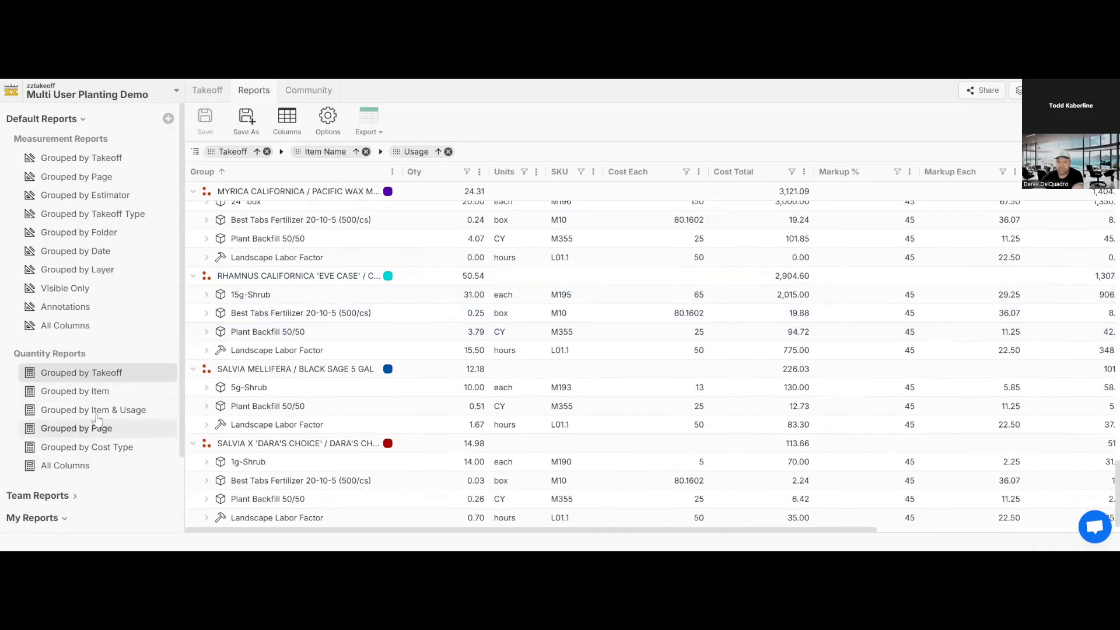